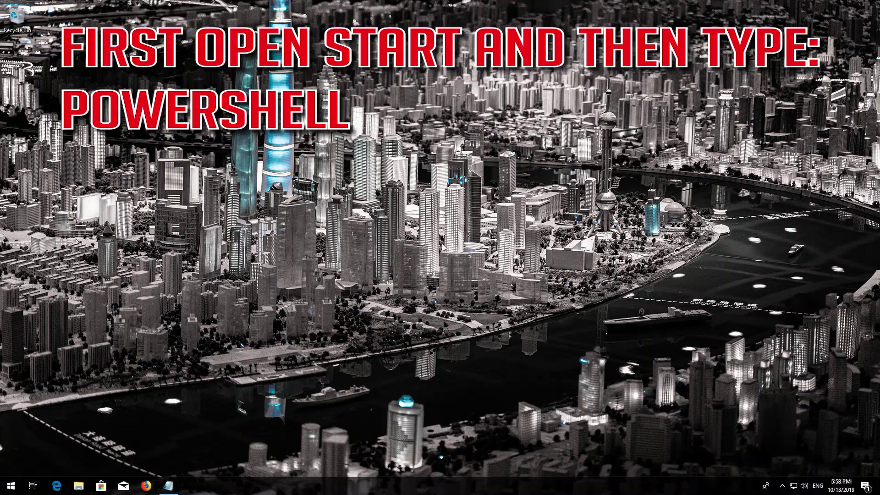
# Step: Find Windows PowerShell through Start search, run it as administrator with the elevation request approved, and reposition its window
pyautogui.press('super')
pyautogui.write('powe')
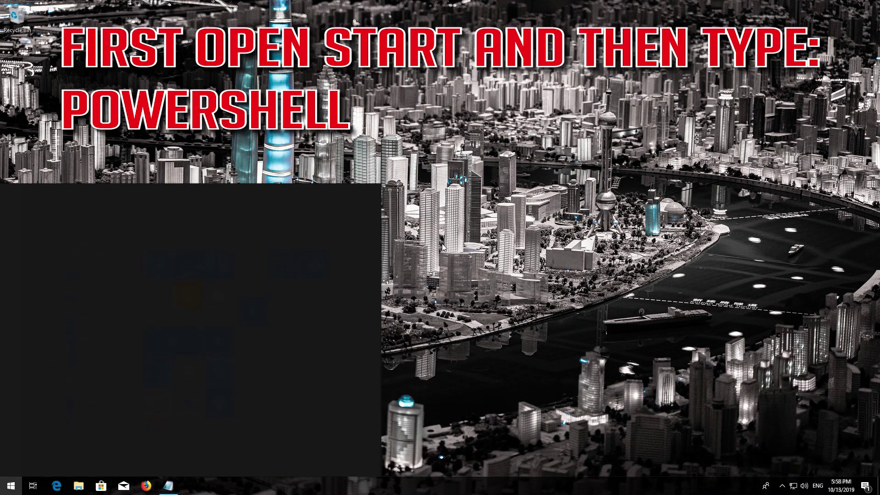
pyautogui.write('shell')
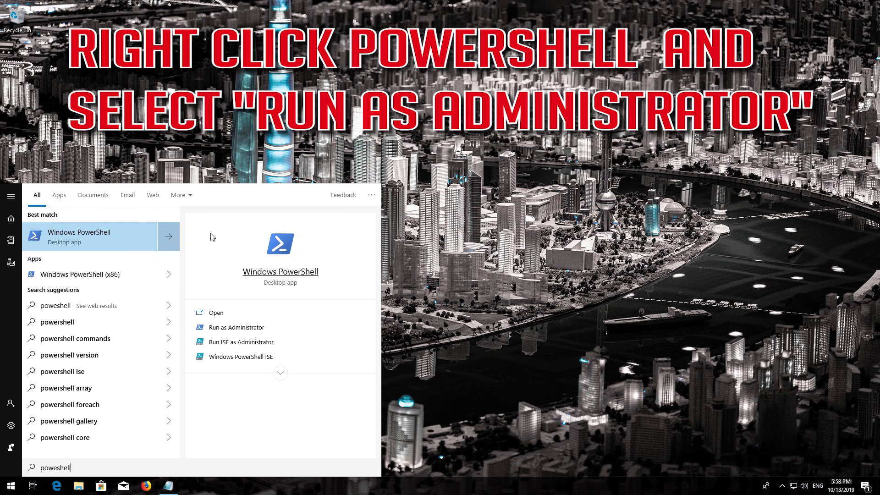
pyautogui.rightClick(114, 233)
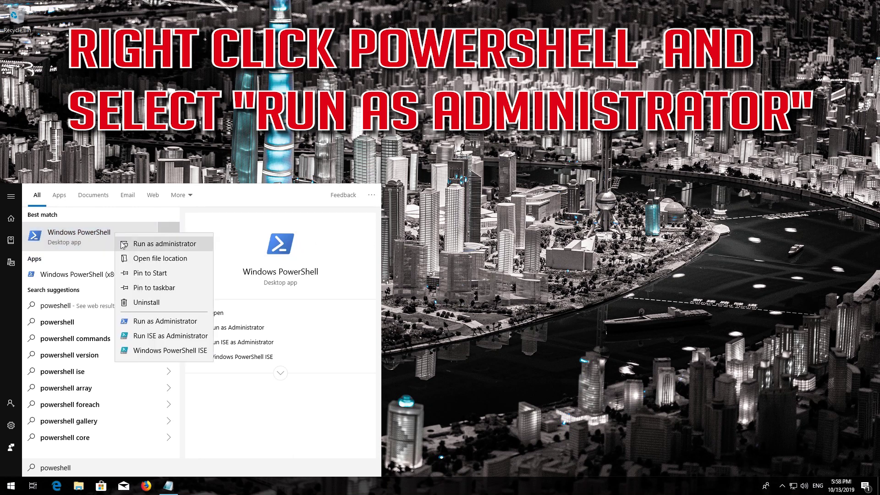
pyautogui.click(161, 245)
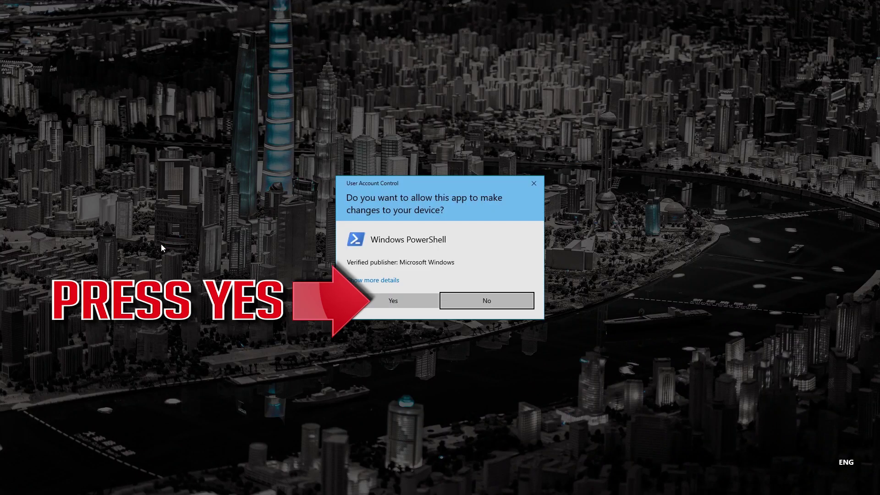
pyautogui.click(385, 304)
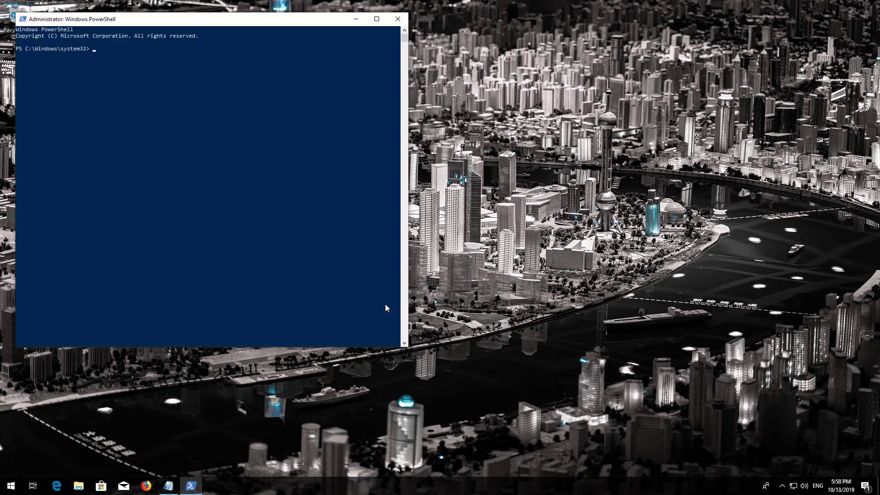
pyautogui.moveTo(231, 36); pyautogui.dragTo(390, 52)
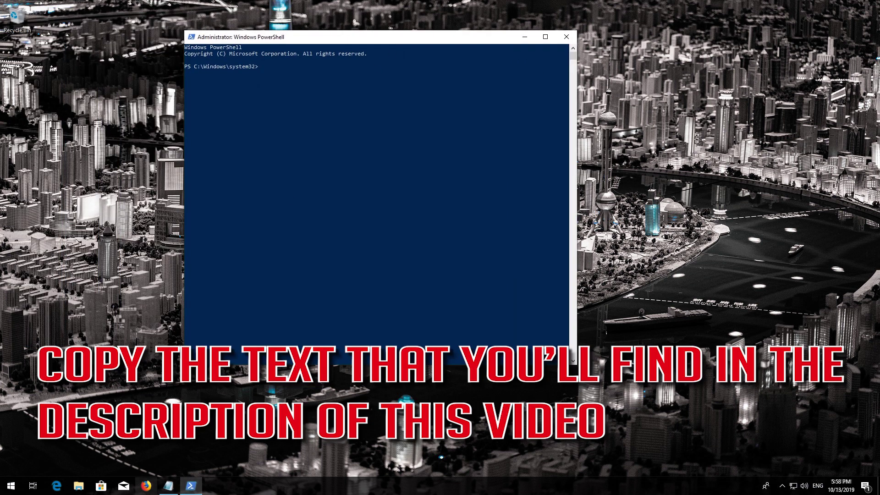
# Step: Switch to Notepad, copy the whole Get-AppXPackage command for Microsoft.WindowsStore, and minimize the Notepad window
pyautogui.click(168, 485)
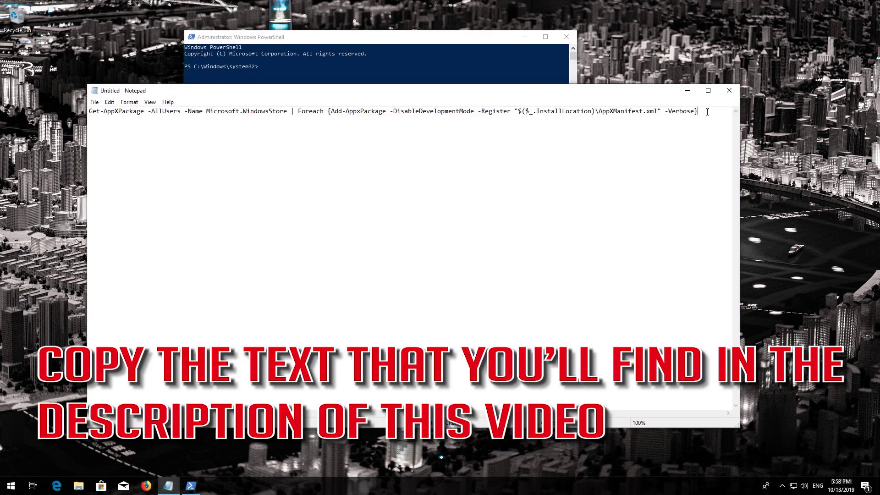
pyautogui.moveTo(698, 111); pyautogui.dragTo(58, 109)
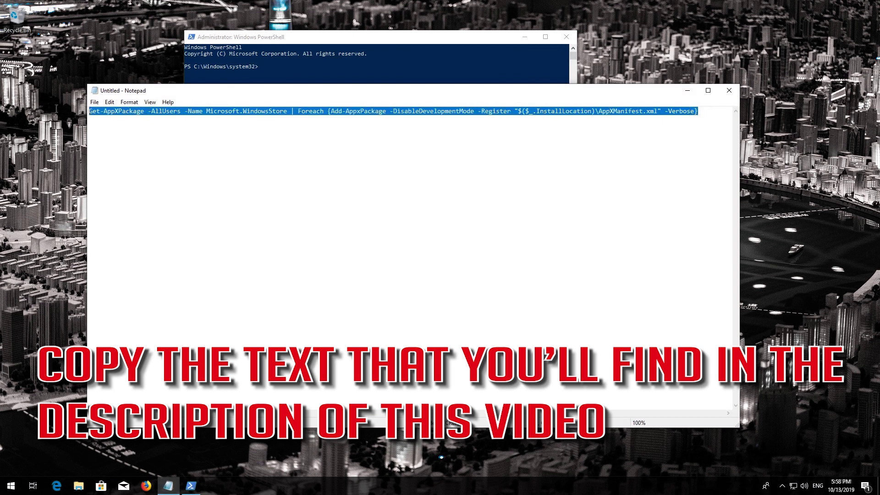
pyautogui.rightClick(97, 111)
pyautogui.click(115, 137)
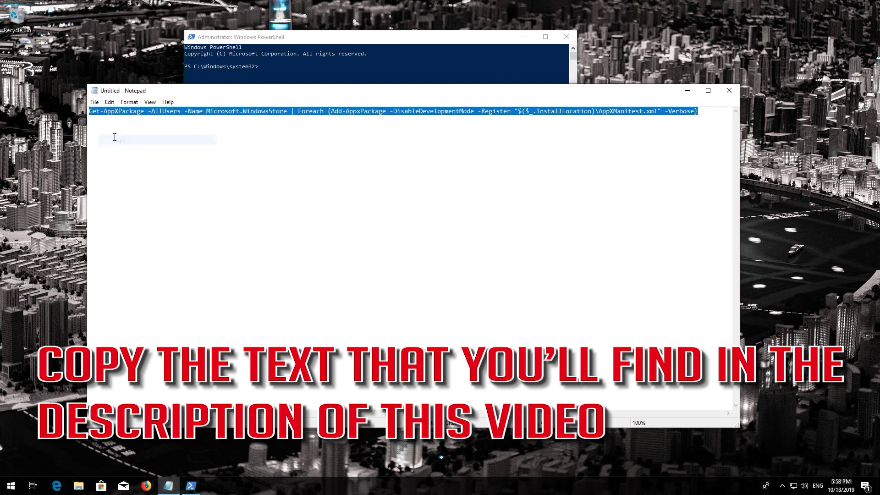
pyautogui.click(687, 91)
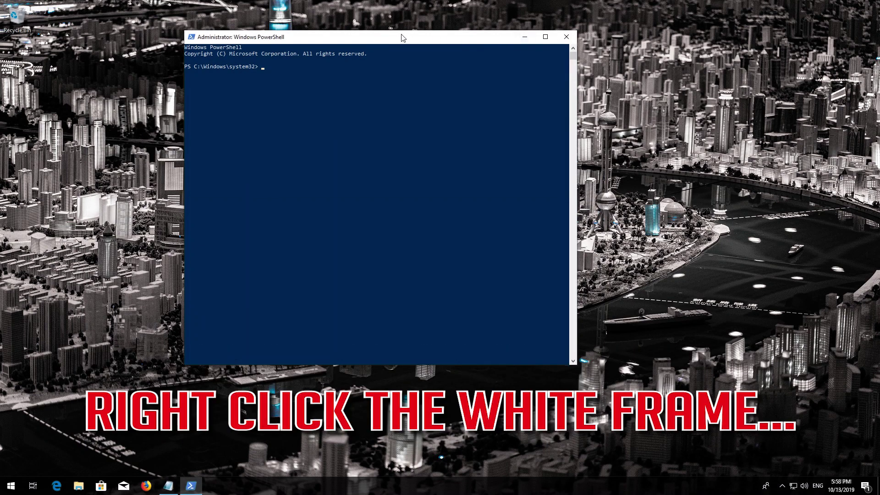
# Step: Paste the copied Get-AppXPackage command into the administrator PowerShell prompt, run it, and end the session with exit
pyautogui.rightClick(401, 37)
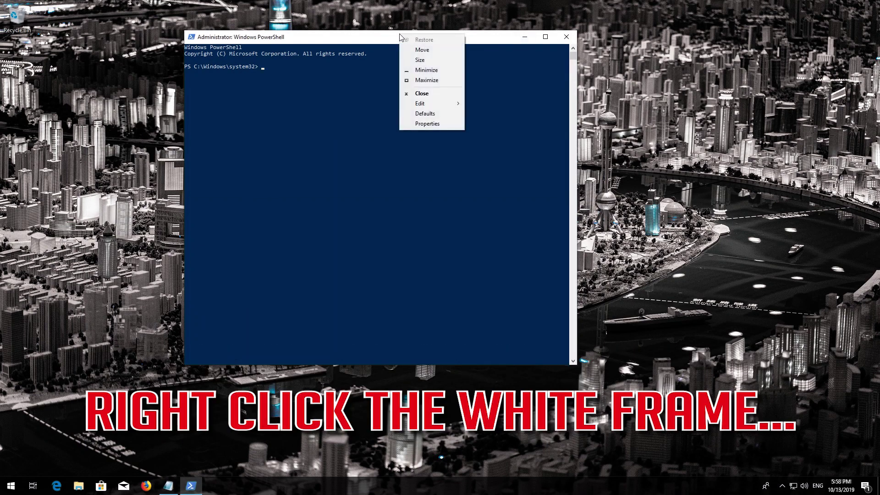
pyautogui.moveTo(424, 106)
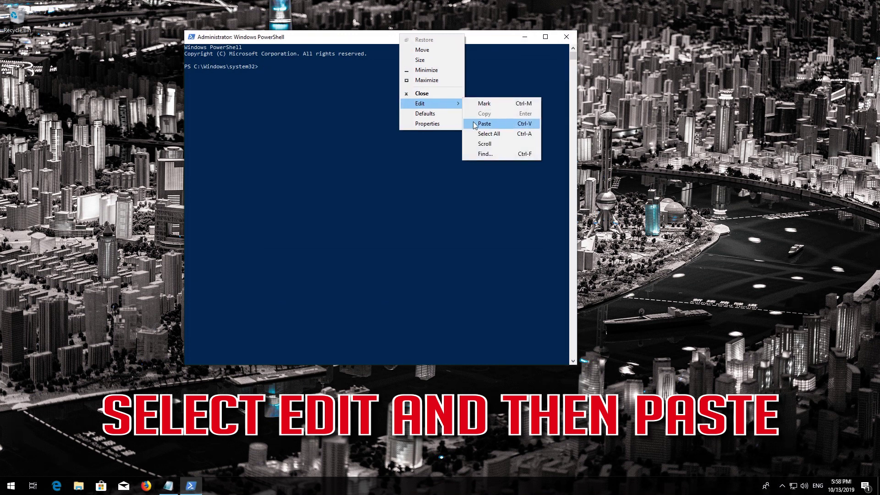
pyautogui.click(500, 125)
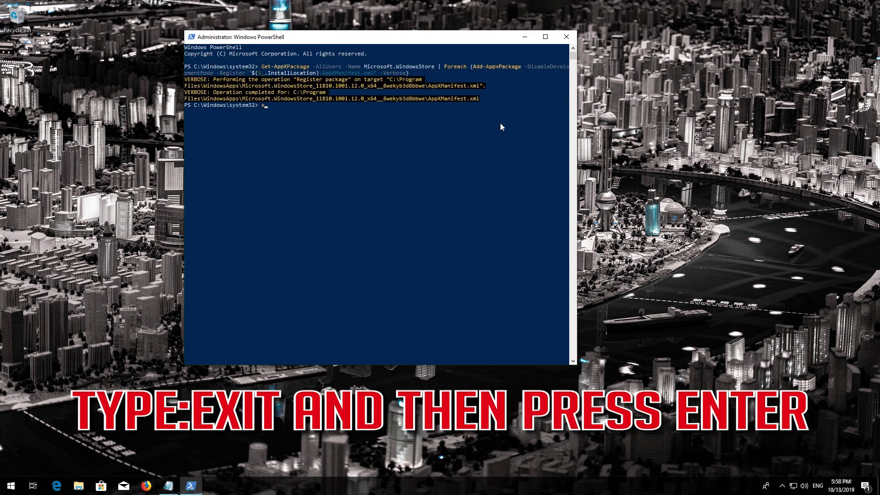
pyautogui.press('Return')
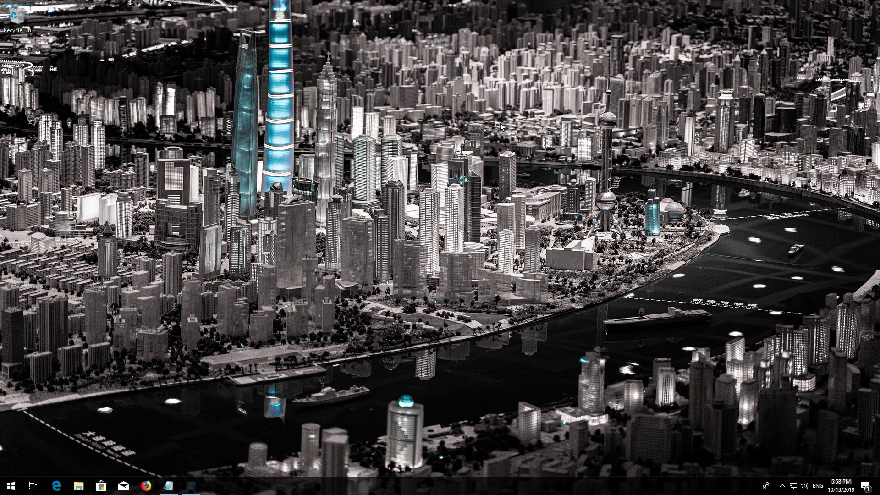
# Step: Restart the computer
pyautogui.click(11, 485)
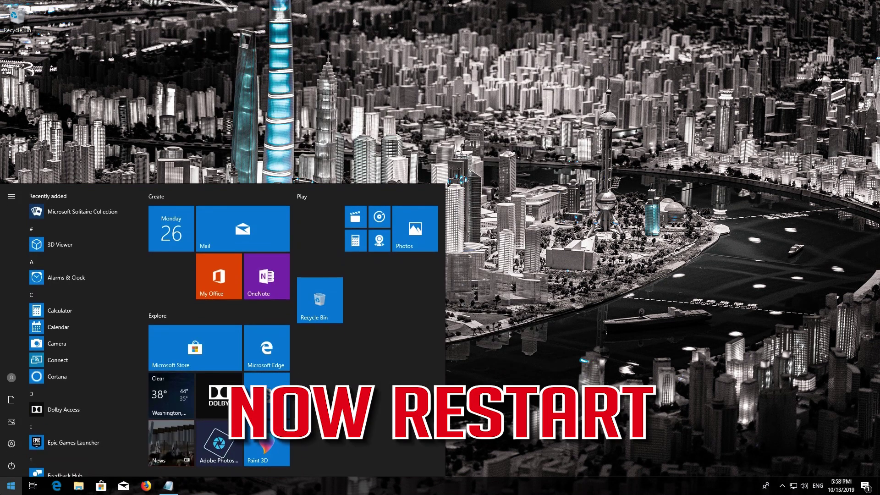
pyautogui.click(6, 468)
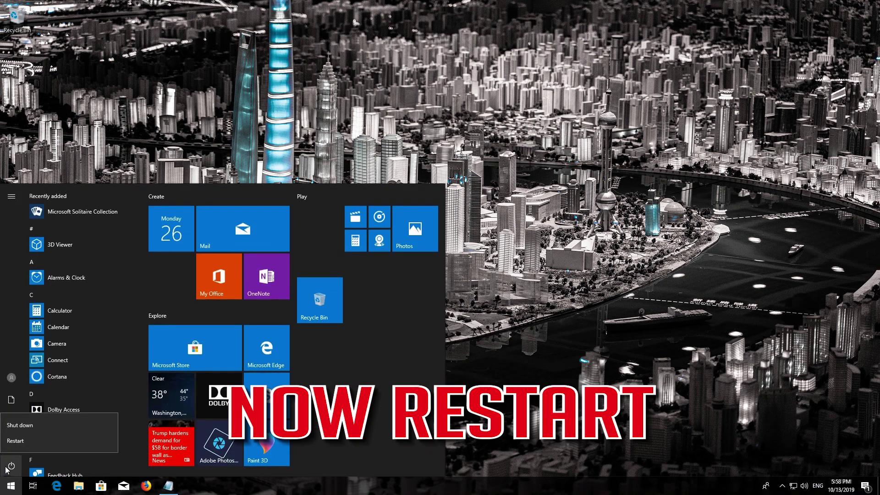
pyautogui.click(18, 441)
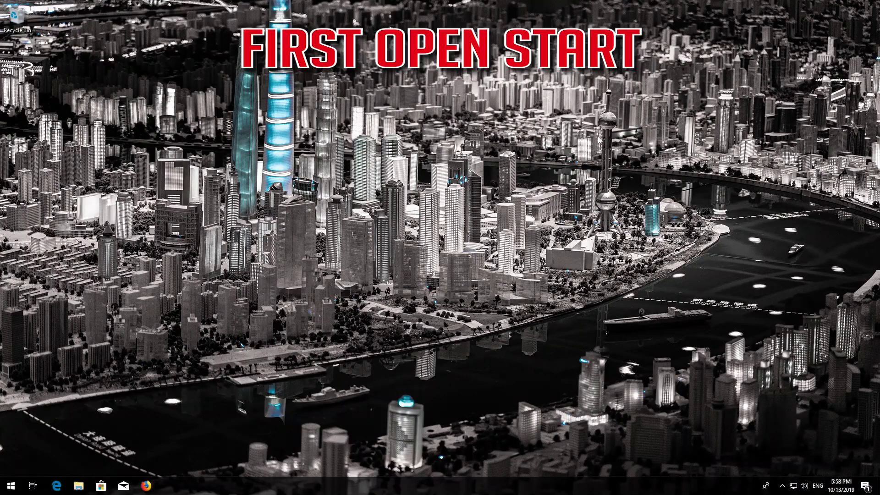
# Step: Open Windows Settings and go to the Apps & features page of the Apps category
pyautogui.press('super')
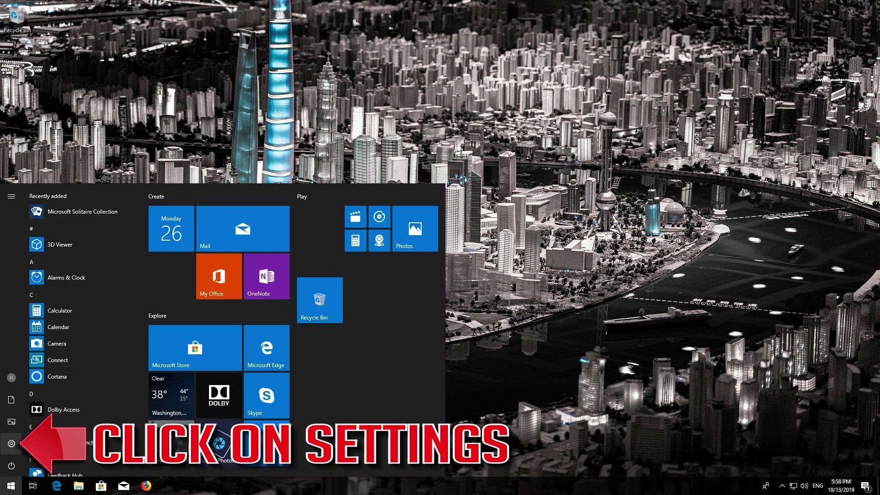
pyautogui.click(11, 444)
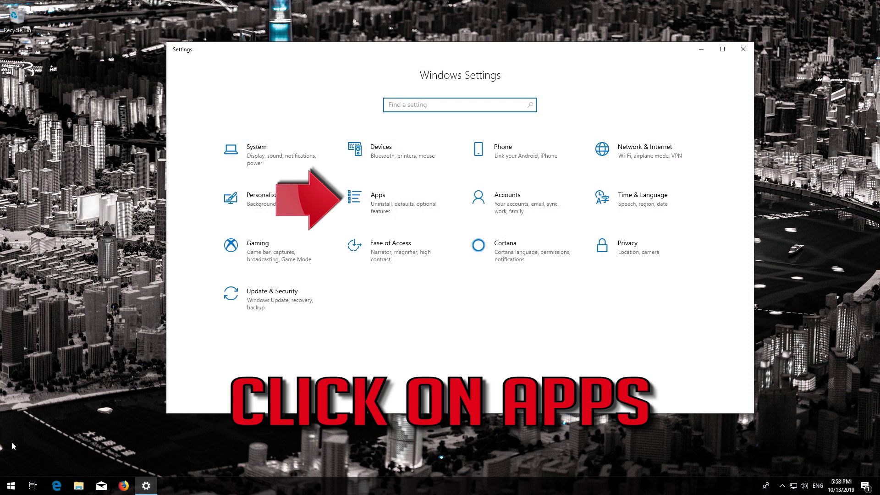
pyautogui.click(397, 204)
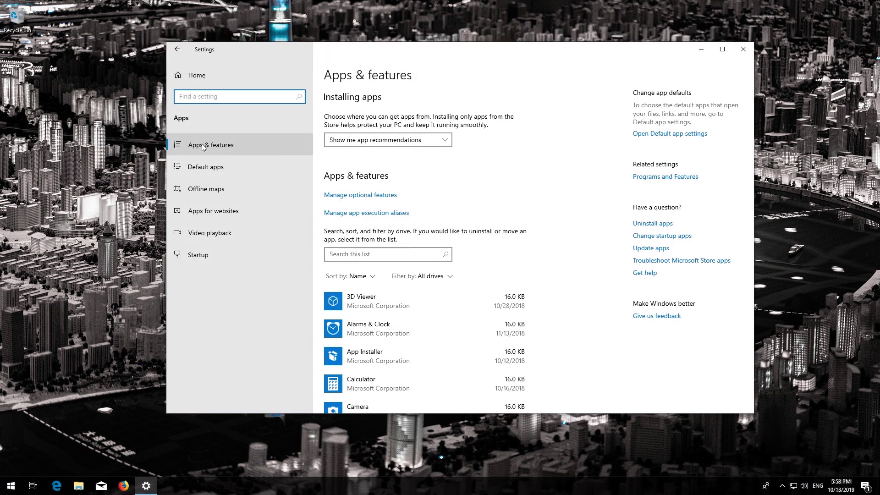
pyautogui.click(238, 145)
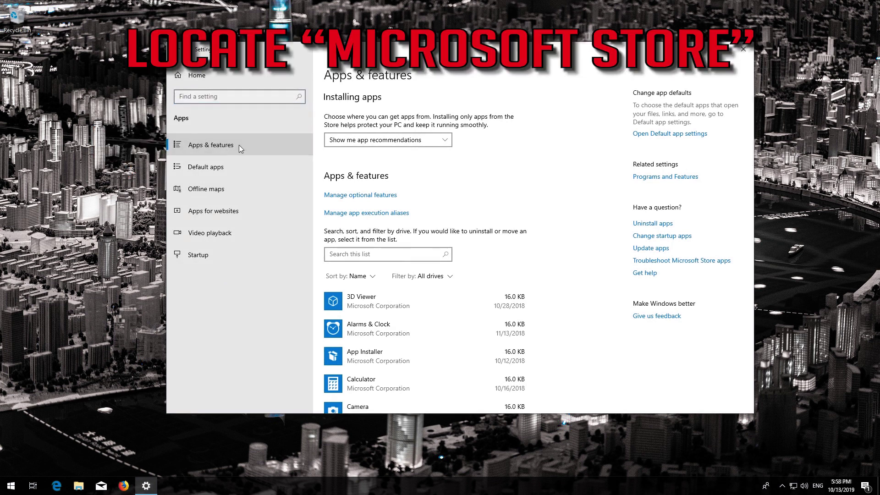
# Step: Locate Microsoft Store in the installed apps list and open its advanced options
pyautogui.scroll(-6, 365, 208)
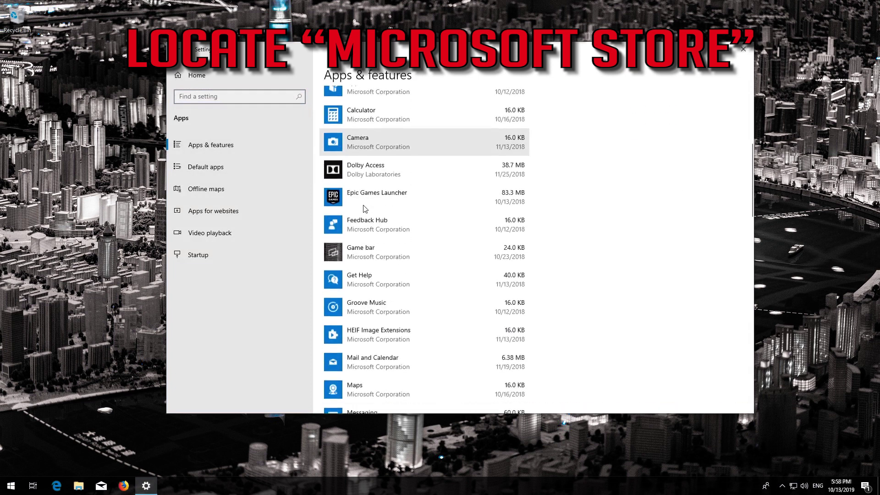
pyautogui.scroll(-4, 364, 209)
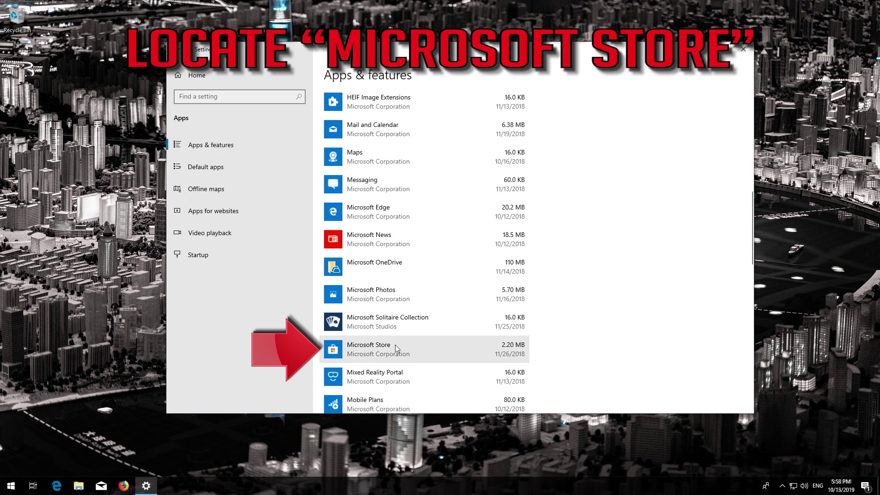
pyautogui.click(432, 346)
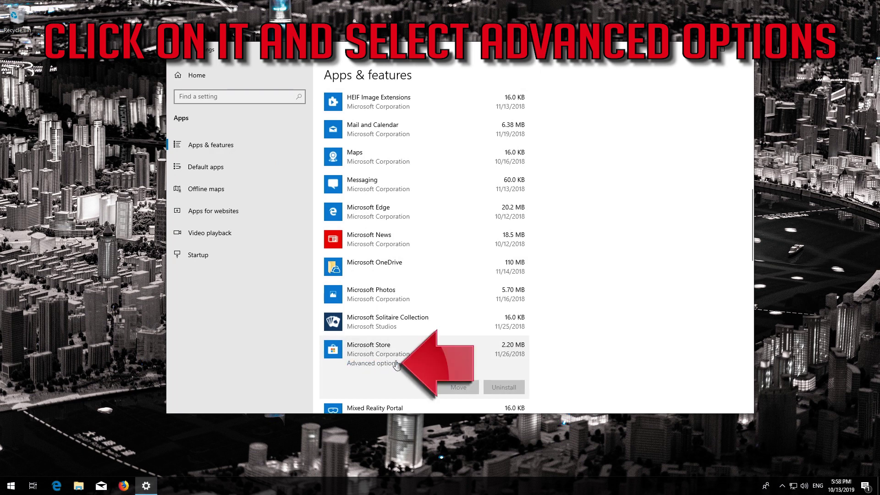
pyautogui.click(370, 363)
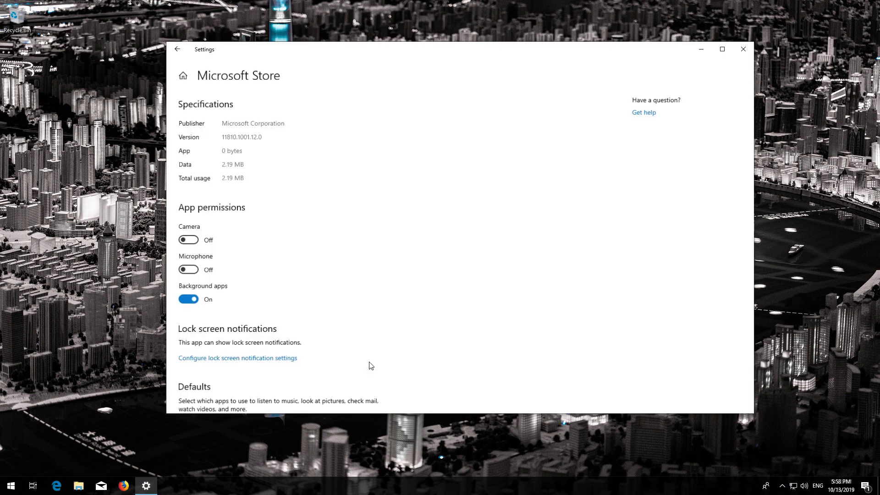
# Step: Reset the Microsoft Store app, confirming the deletion of its data, and close Settings
pyautogui.scroll(-8, 365, 335)
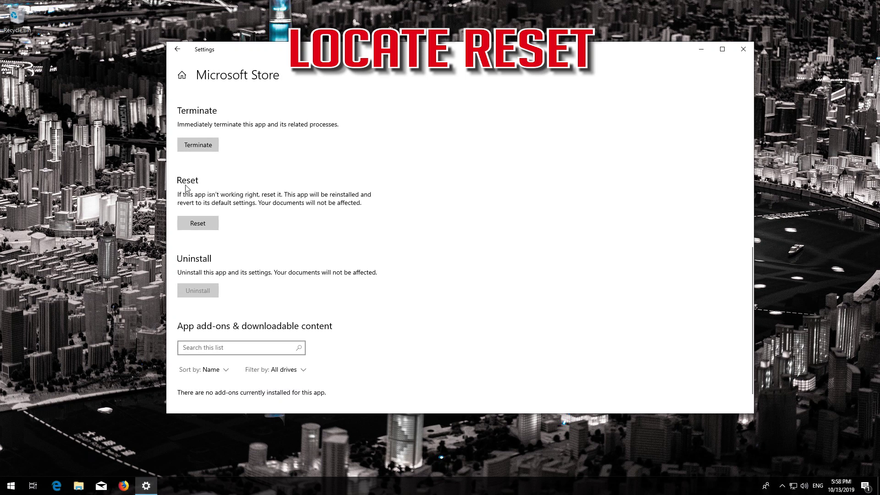
pyautogui.click(190, 222)
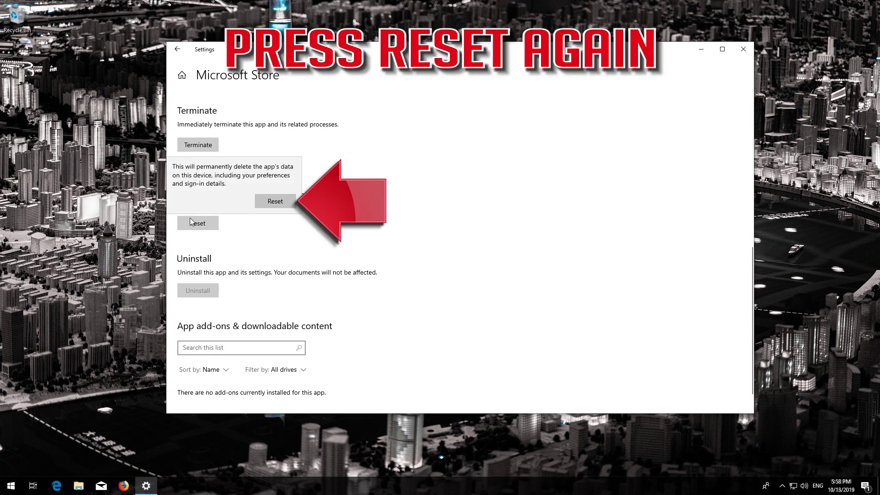
pyautogui.click(275, 202)
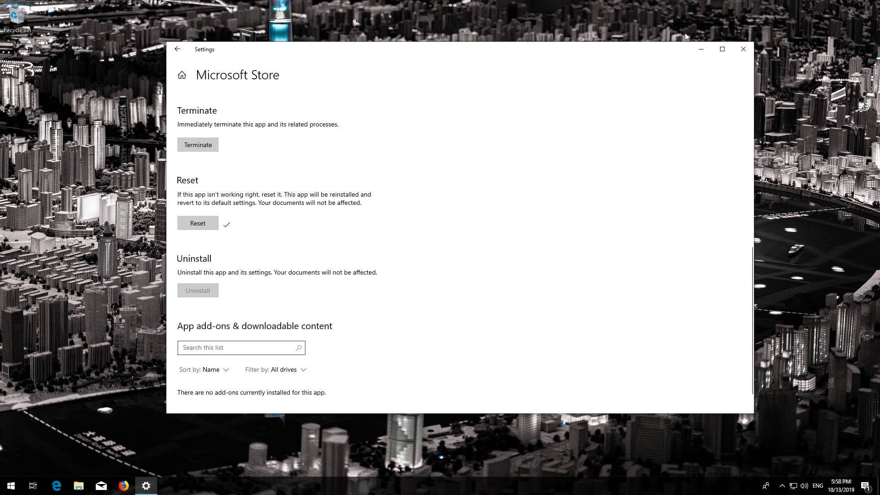
pyautogui.hotkey('alt', 'F4')
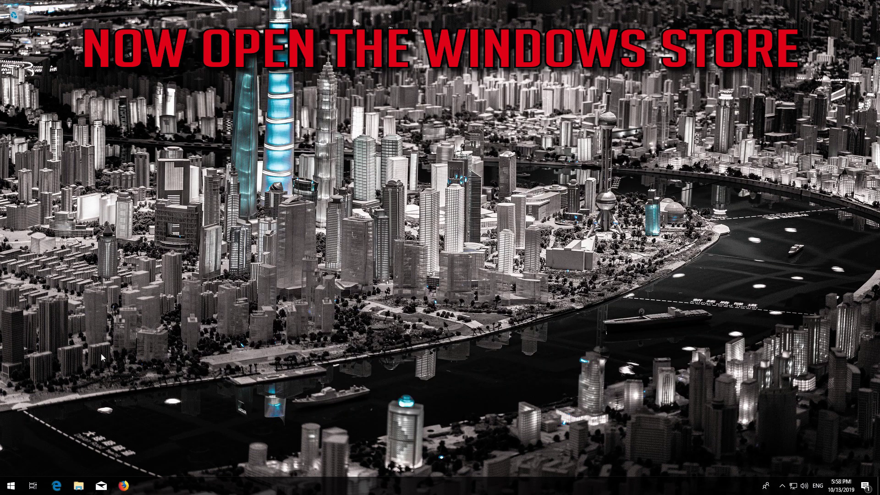
# Step: Launch Microsoft Store from Start to check that it loads, and close it
pyautogui.click(11, 485)
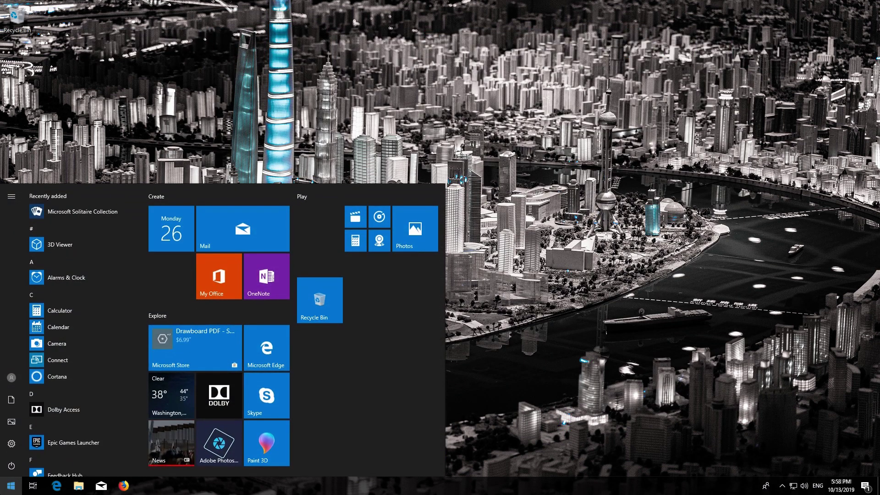
pyautogui.click(196, 335)
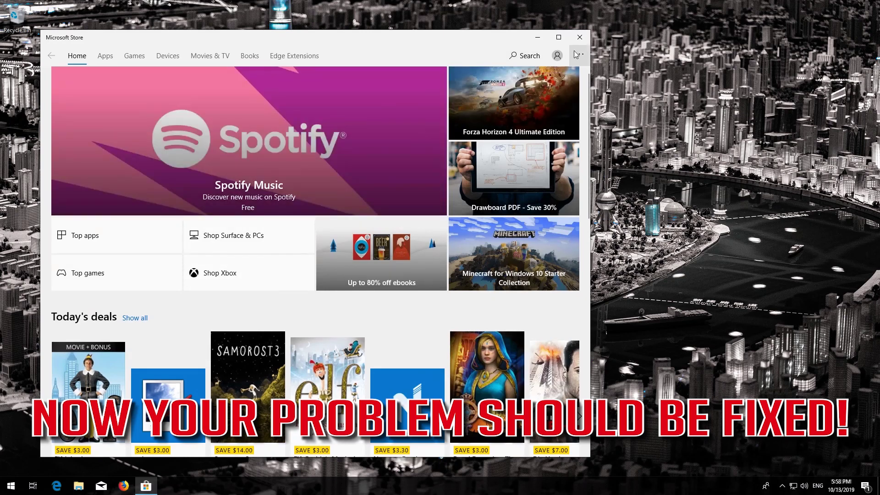
pyautogui.click(579, 37)
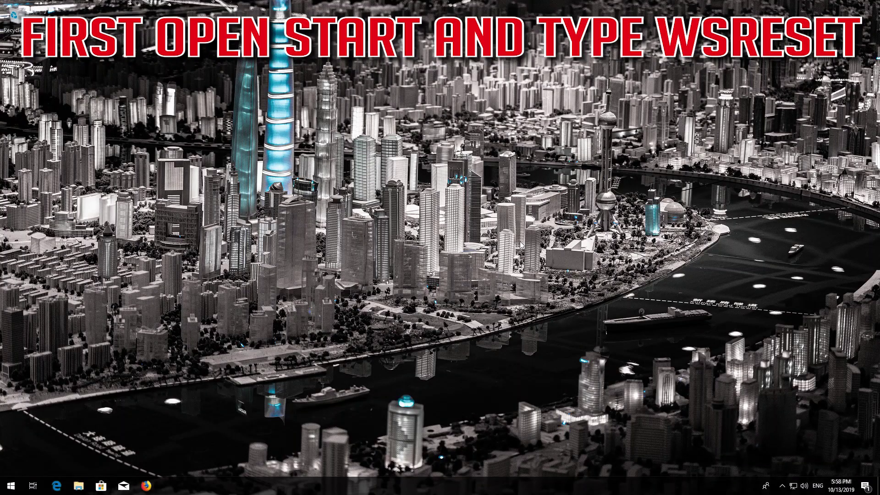
# Step: Search Start for wsreset and run the command to reset the Microsoft Store cache
pyautogui.press('super')
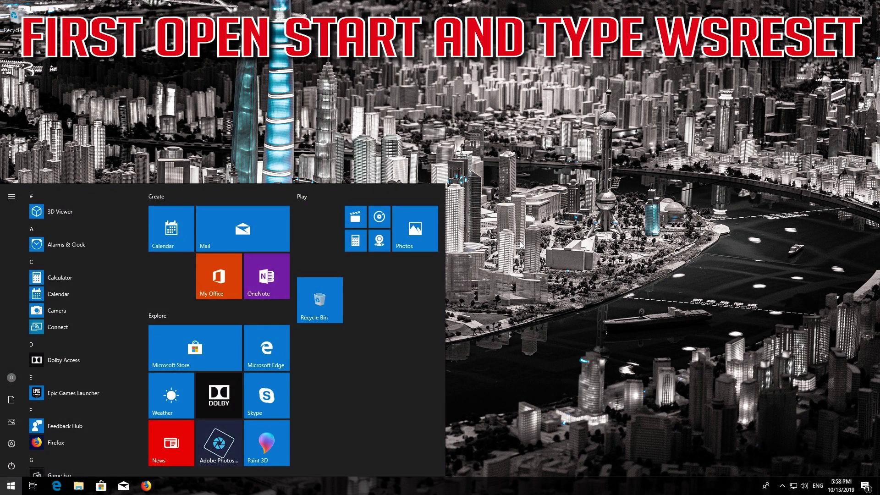
pyautogui.write('wsreset')
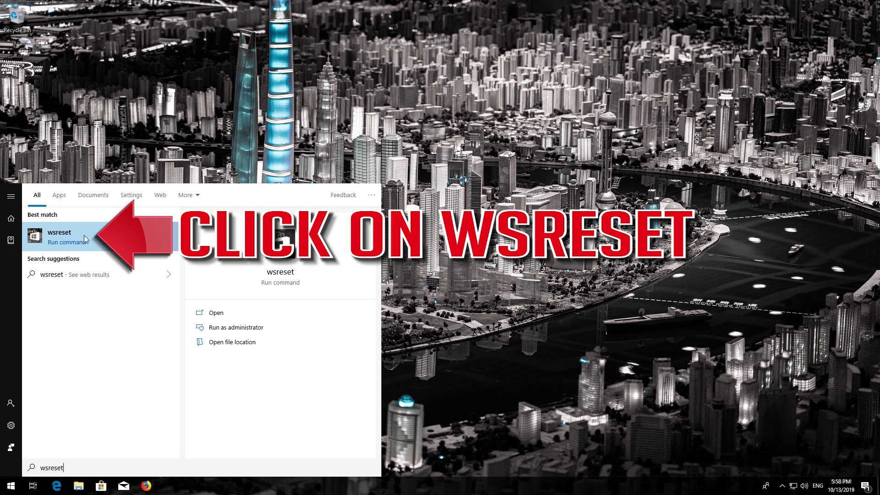
pyautogui.click(84, 236)
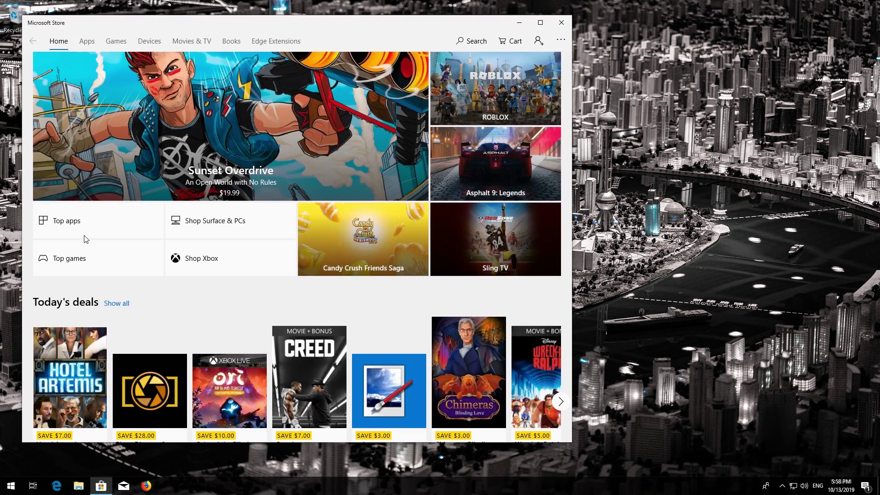
# Step: Close Microsoft Store and restart the computer from Start
pyautogui.click(564, 27)
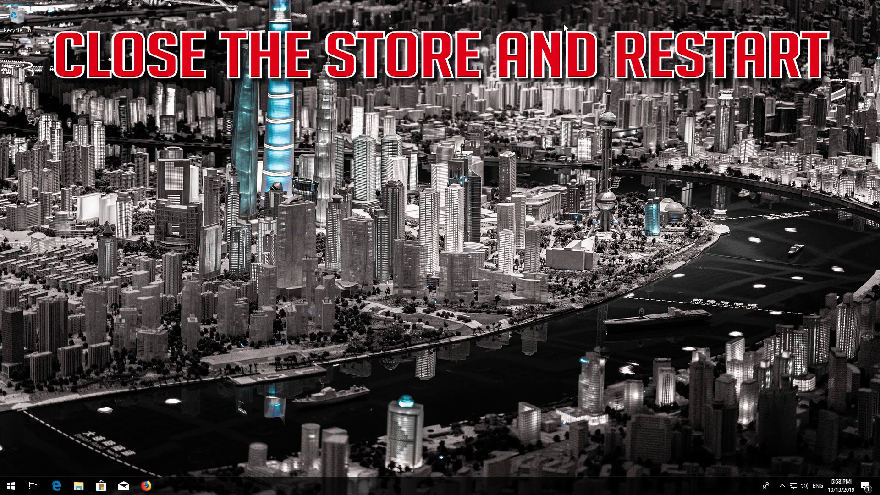
pyautogui.click(10, 484)
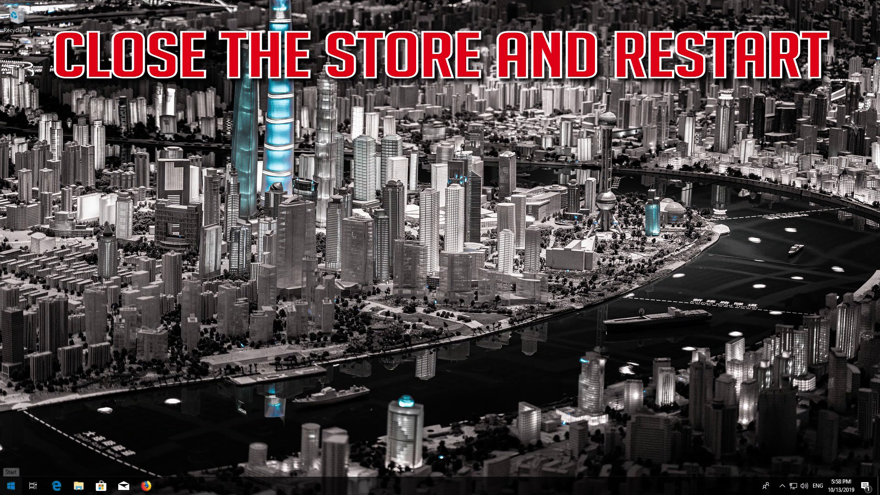
pyautogui.click(7, 468)
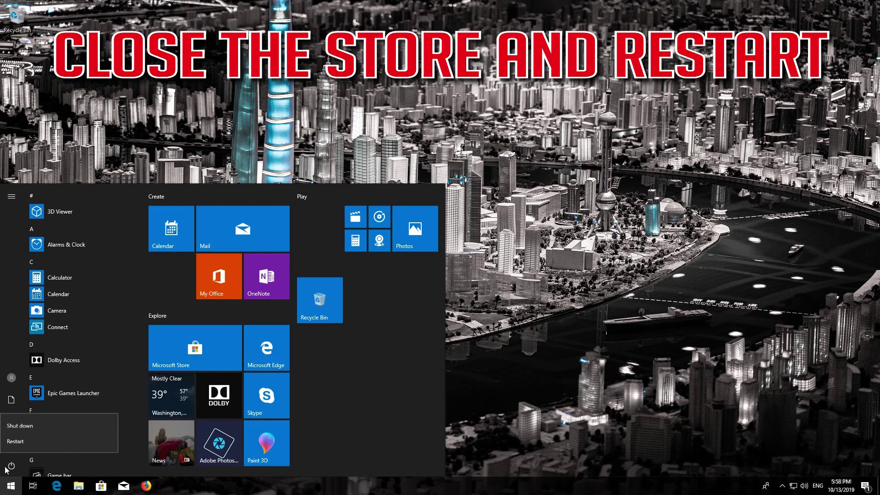
pyautogui.click(22, 439)
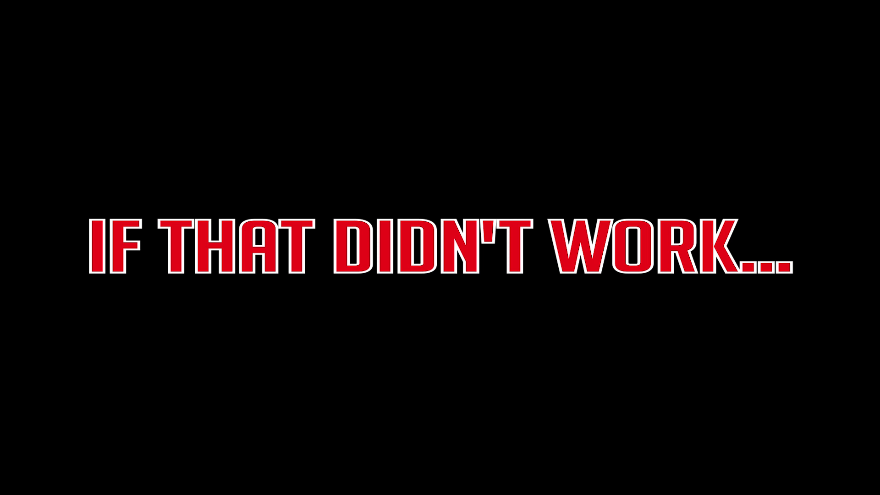
# Step: Search Start for cmd and run Command Prompt as administrator, allowing it to make changes, and move its window towards the screen's center
pyautogui.press('super')
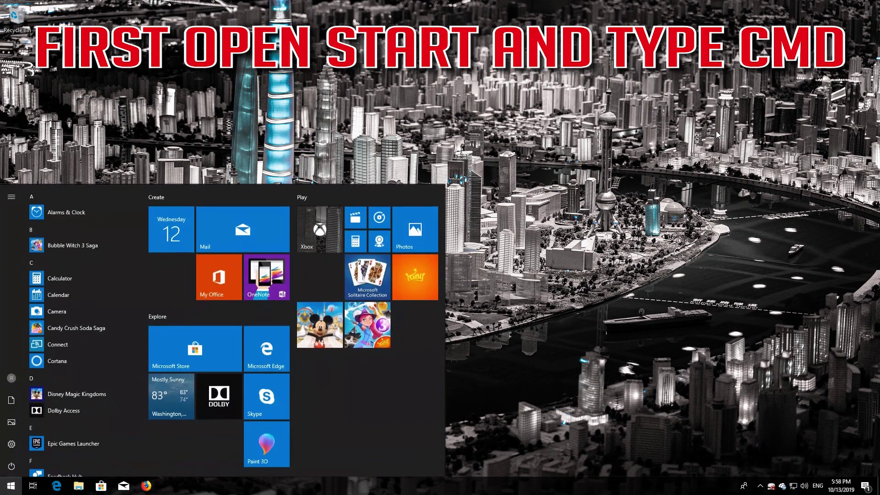
pyautogui.write('cmd')
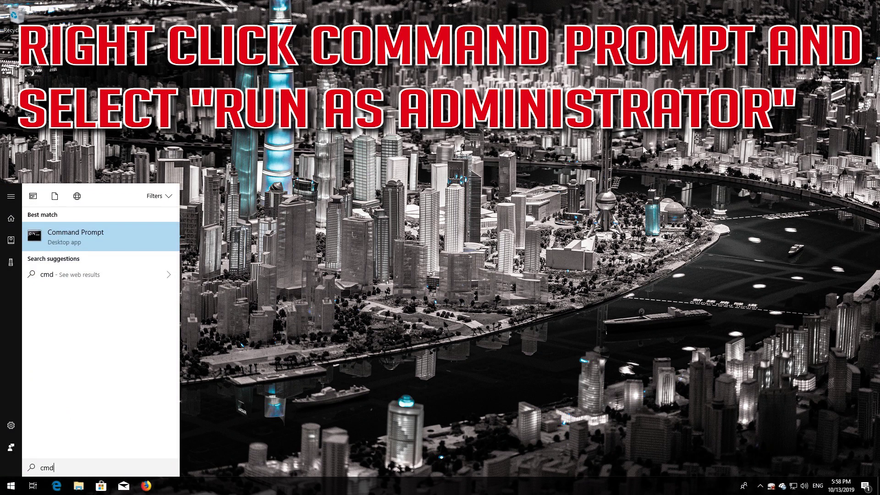
pyautogui.rightClick(91, 237)
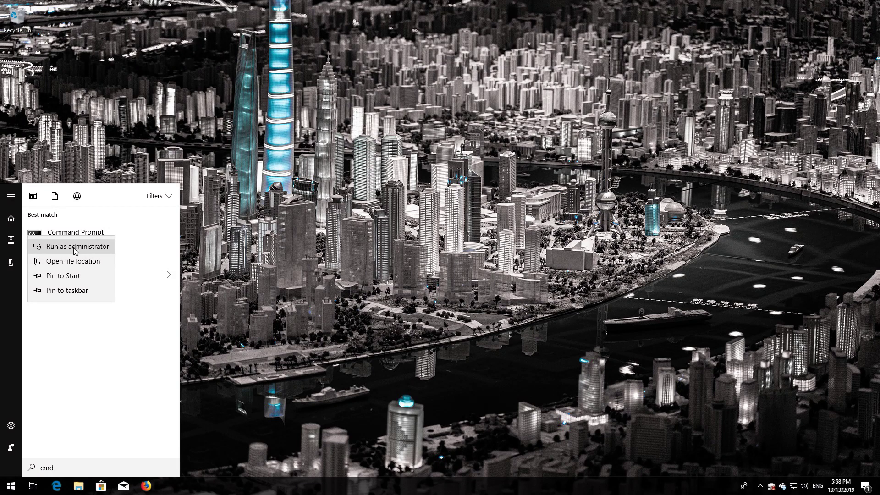
pyautogui.click(74, 249)
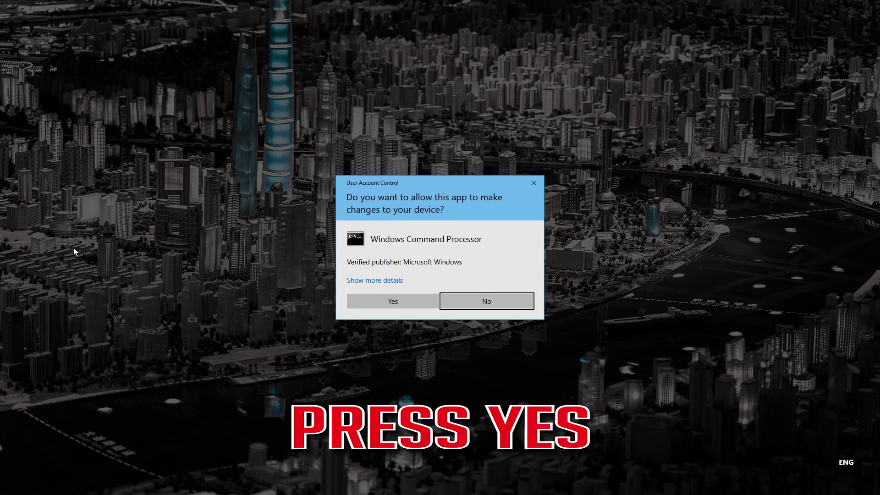
pyautogui.click(393, 303)
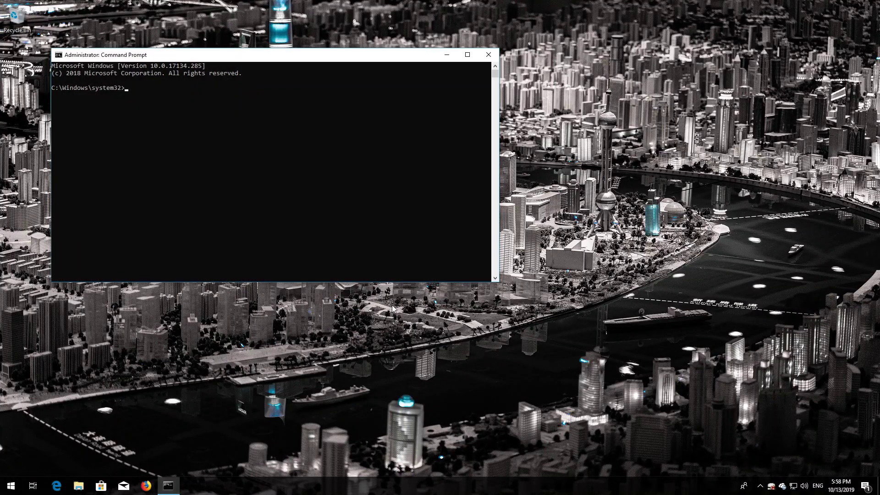
pyautogui.moveTo(269, 57); pyautogui.dragTo(506, 118)
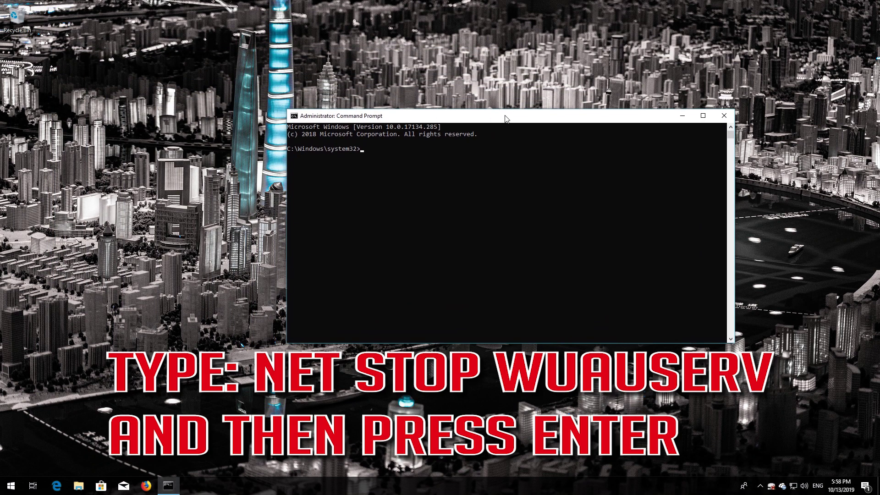
# Step: Stop the Windows Update and Cryptographic services with net stop wuauserv and net stop cryptSVC
pyautogui.write('net stop wuauserv')
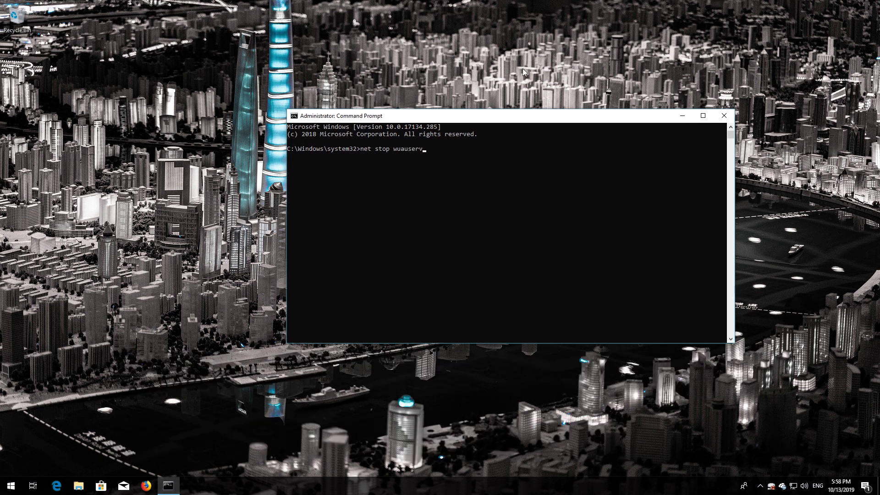
pyautogui.press('Return')
pyautogui.write('net s')
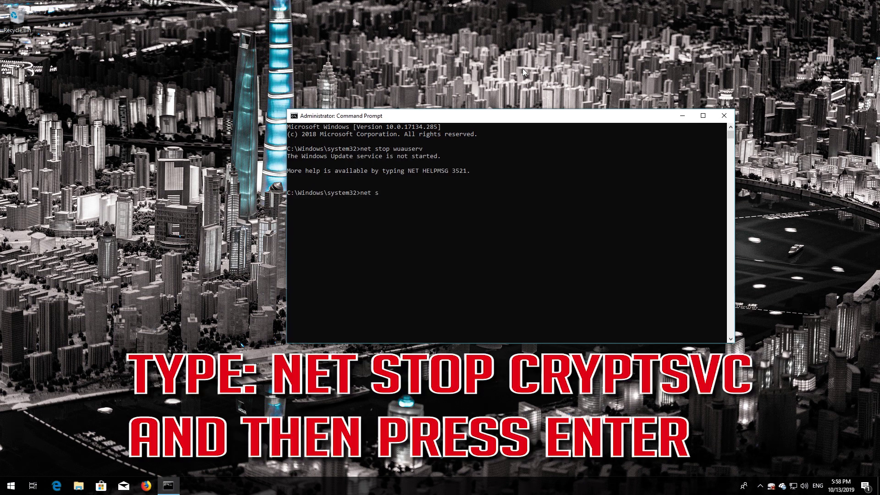
pyautogui.write('top cryptSVC')
pyautogui.press('Return')
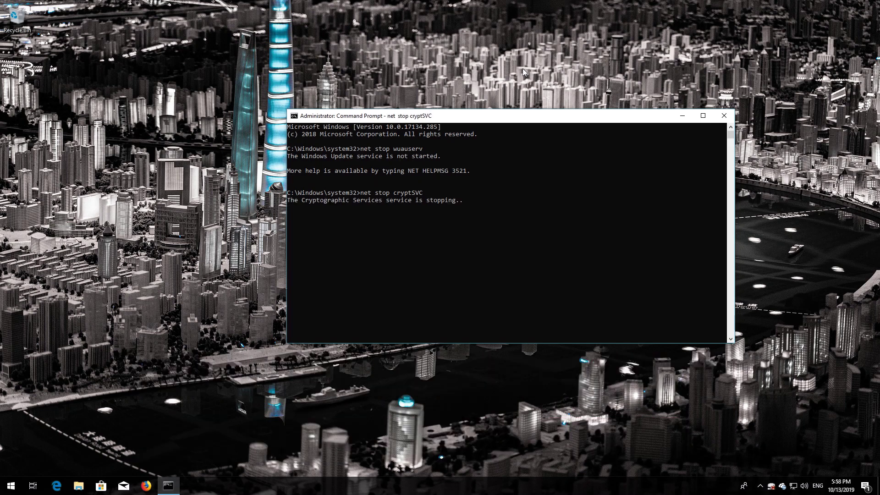
# Step: Stop the Background Intelligent Transfer and Windows Installer services with net stop bits and net stop msiserver
pyautogui.write('net')
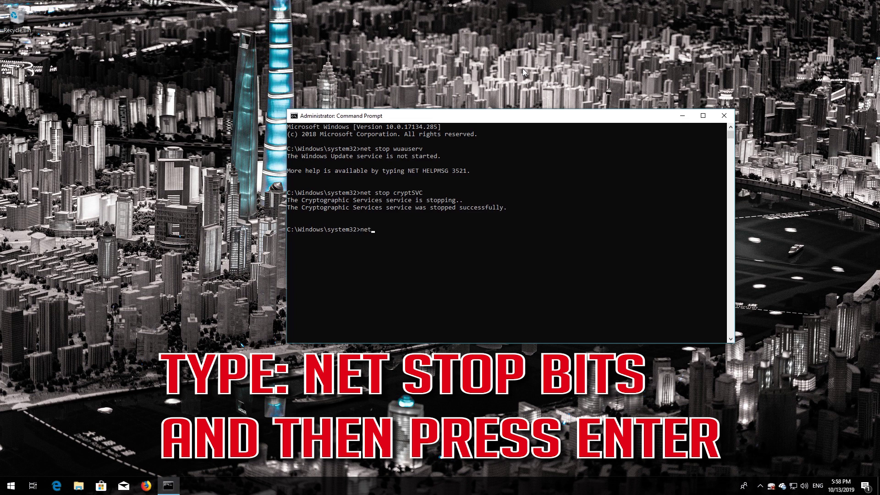
pyautogui.write(' stop bits')
pyautogui.press('Return')
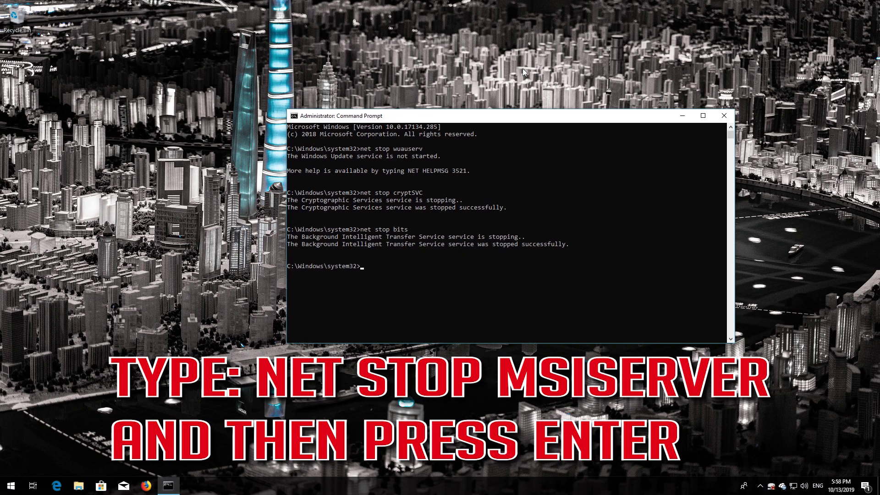
pyautogui.write('net stop msiserver')
pyautogui.press('Return')
# Step: Rename the C:\Windows\SoftwareDistribution folder to SoftwareDistribution.old with the ren command
pyautogui.write('r')
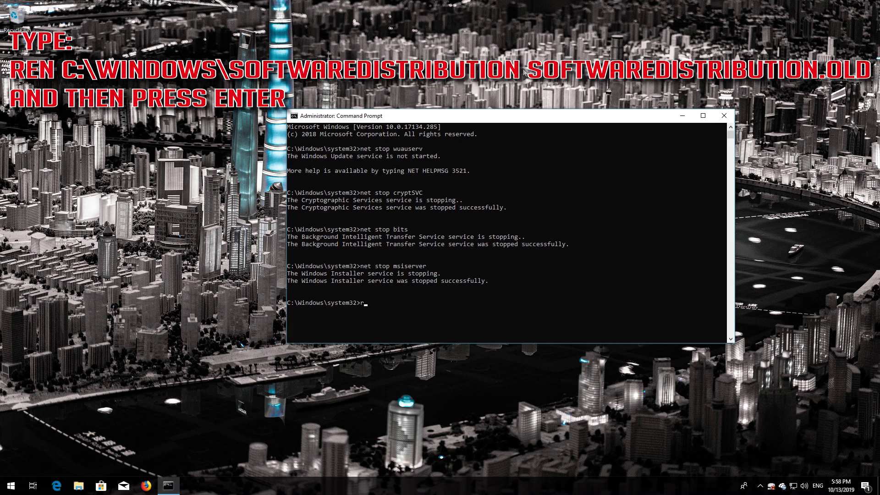
pyautogui.write('en C:\\Windows\\SoftwareDistribution')
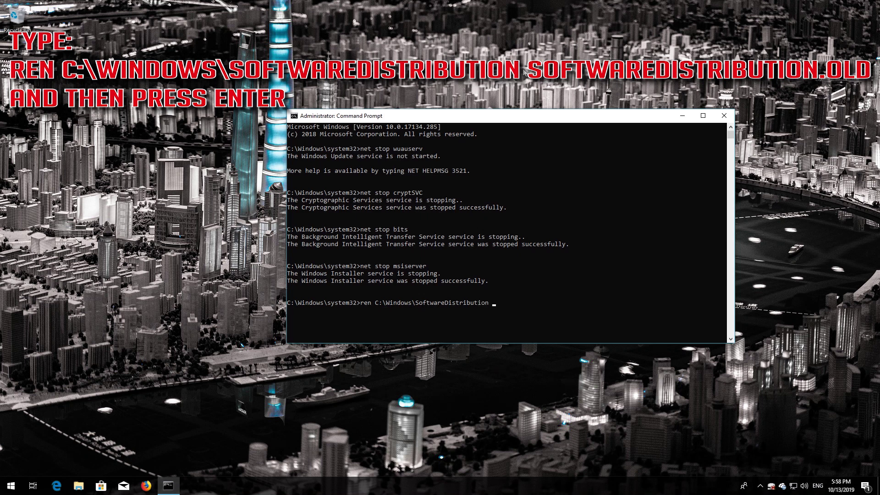
pyautogui.write(' SoftwareDistribution.old')
pyautogui.press('Return')
# Step: Rename the C:\Windows\System32\catroot2 folder to catroot2.old with the ren command
pyautogui.write('ren')
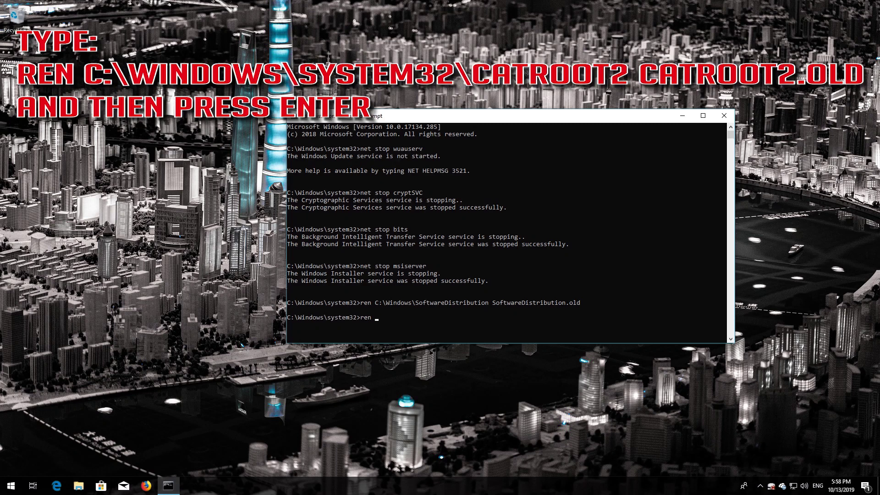
pyautogui.write(' C:\\Windows\\System32\\catroot2 catroot2.')
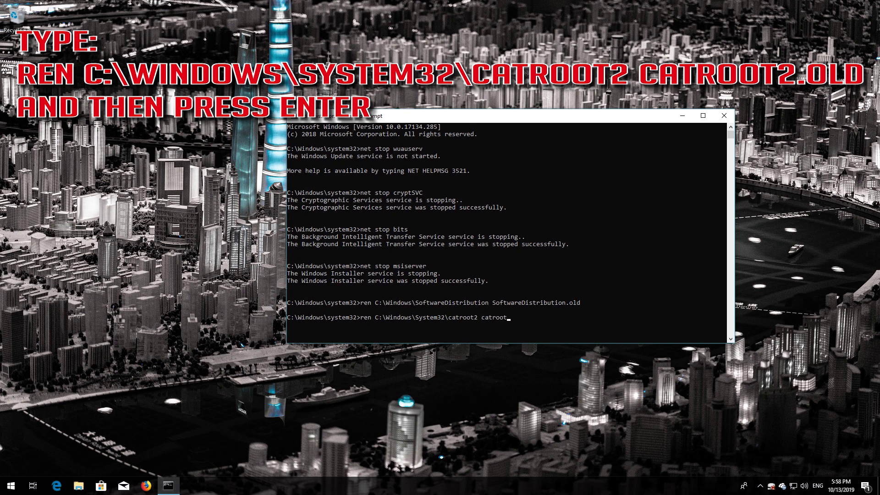
pyautogui.write('old')
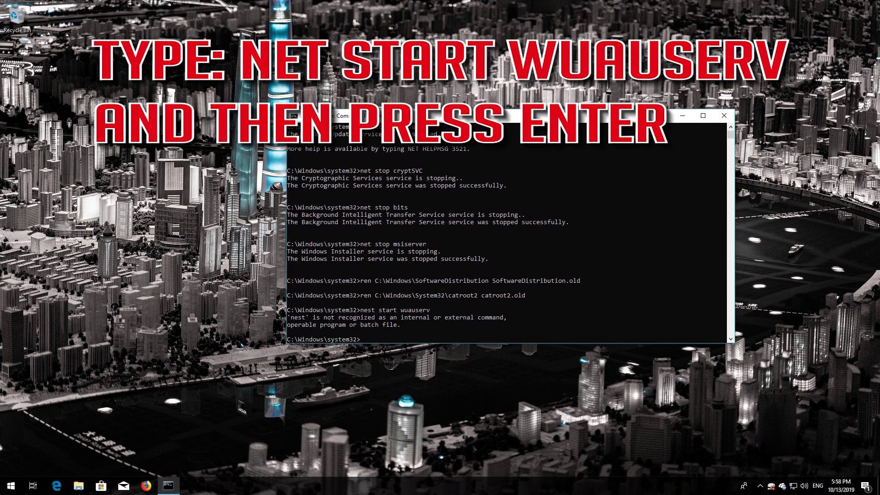
# Step: Start the Windows Update and Cryptographic services with net start wuauserv and net start cryptSVC
pyautogui.write('start wuauserv')
pyautogui.press('BackSpace')
pyautogui.press('Return')
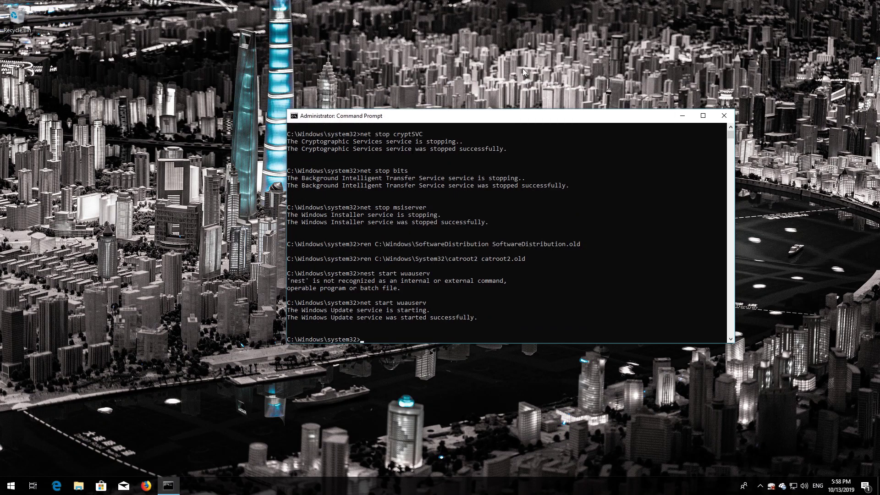
pyautogui.write('net star')
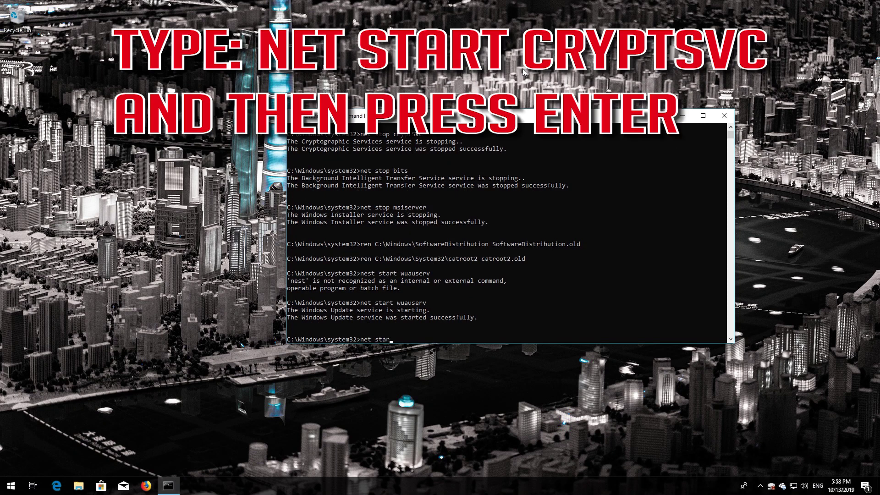
pyautogui.write('t cryptSVC')
pyautogui.press('Return')
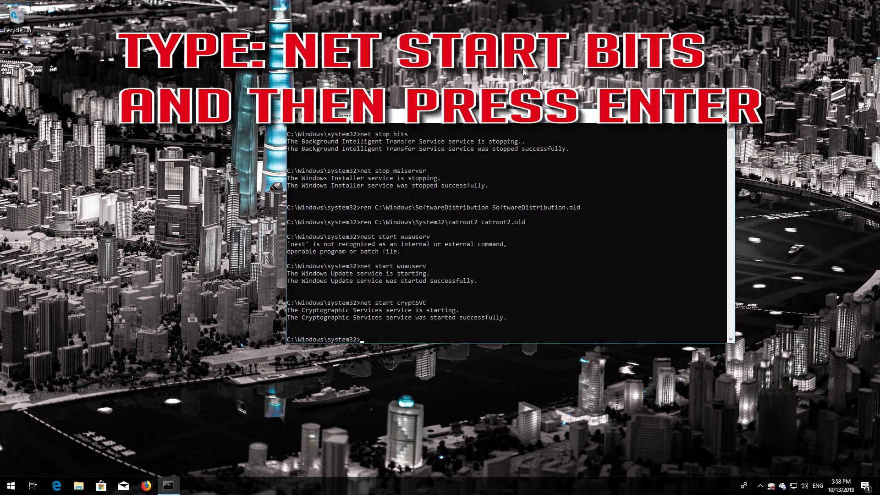
# Step: Restart the remaining services with net start bits and net start msiserver, and exit Command Prompt
pyautogui.write('net start bits')
pyautogui.press('Return')
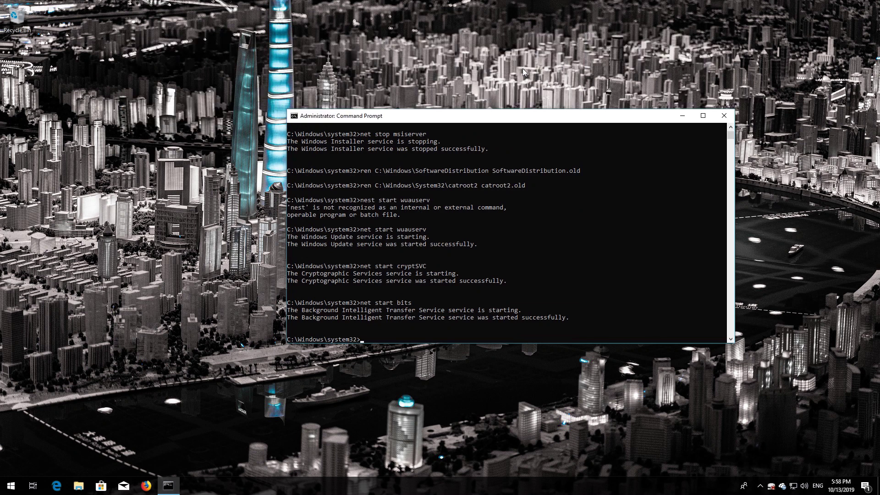
pyautogui.write('net sta')
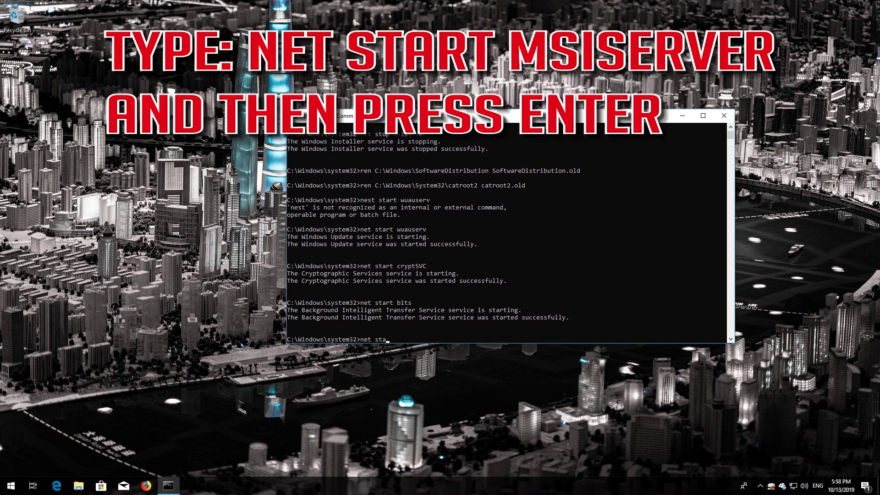
pyautogui.write('rt msiserver')
pyautogui.press('Return')
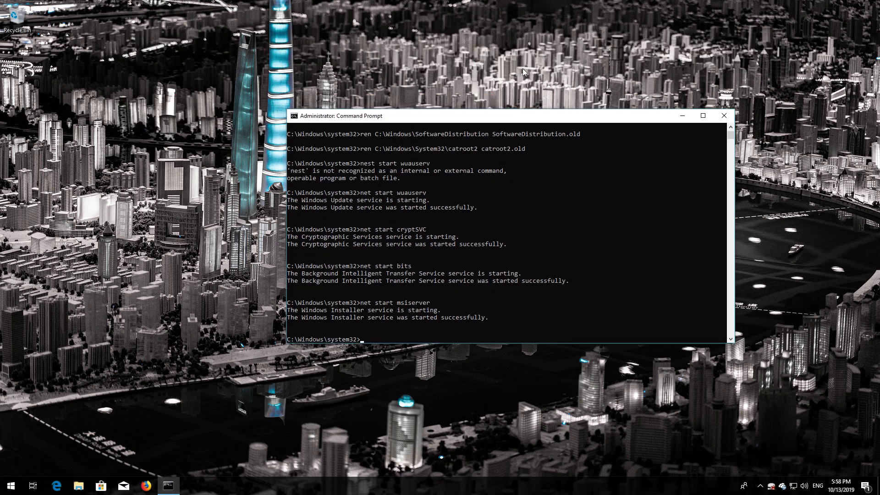
pyautogui.write('exit')
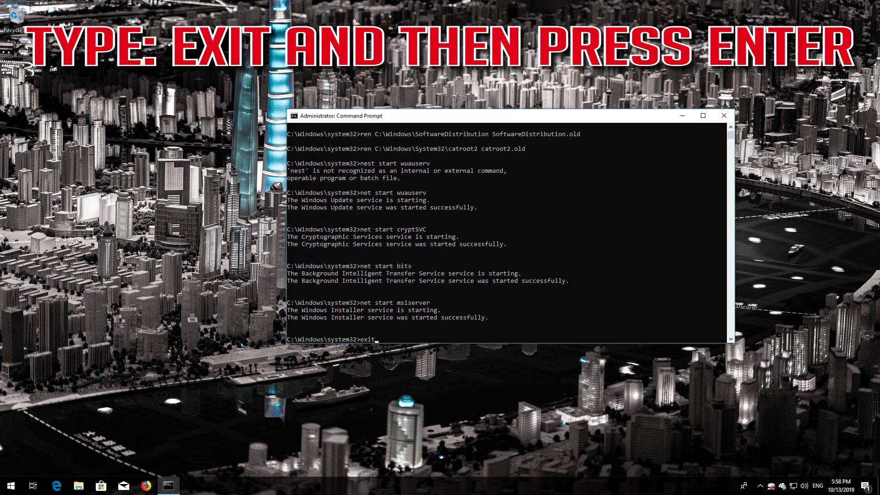
pyautogui.press('Return')
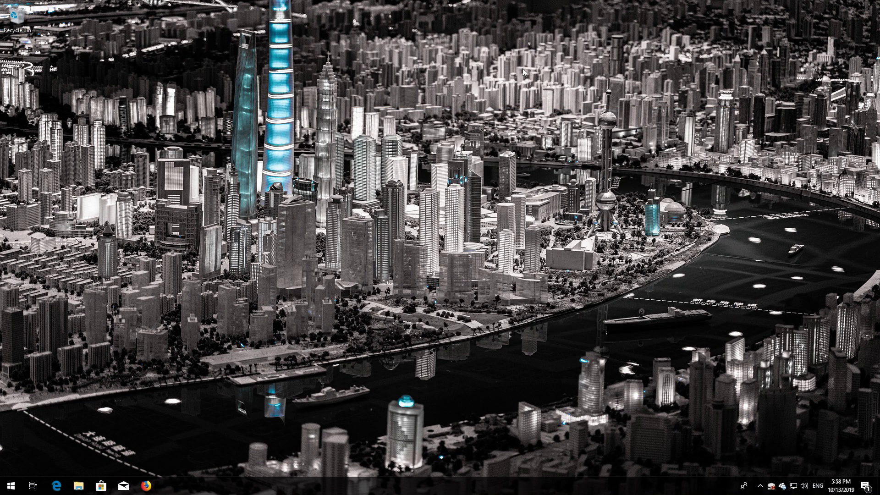
# Step: Search Start for powershell, run wuauclt.exe /updatenow in Windows PowerShell as administrator, and exit it
pyautogui.press('super')
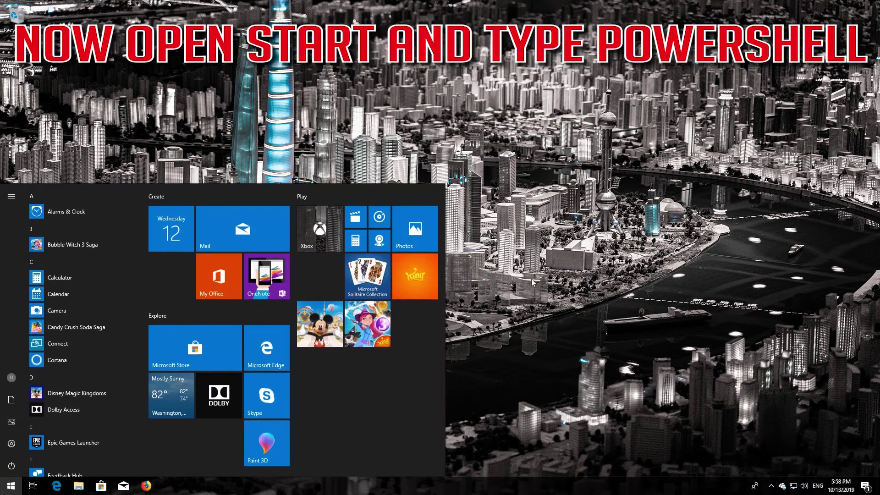
pyautogui.write('powershell')
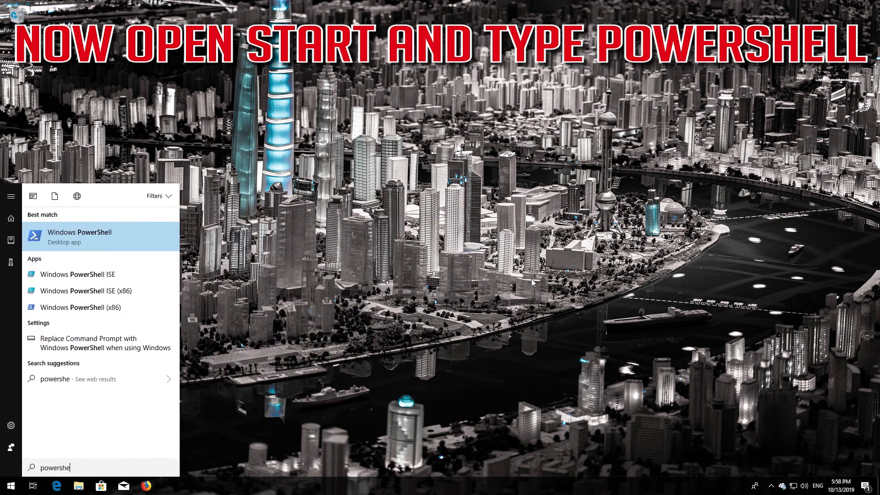
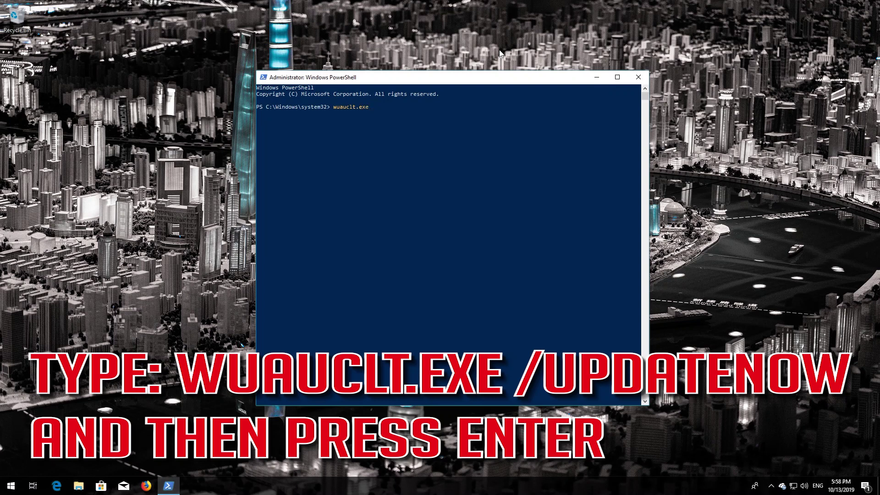
pyautogui.write('updatenow')
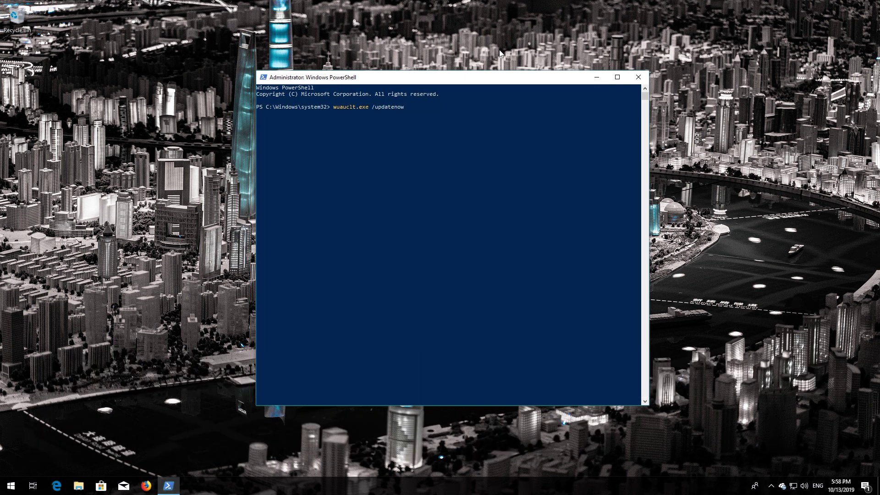
pyautogui.press('Return')
pyautogui.write('ex')
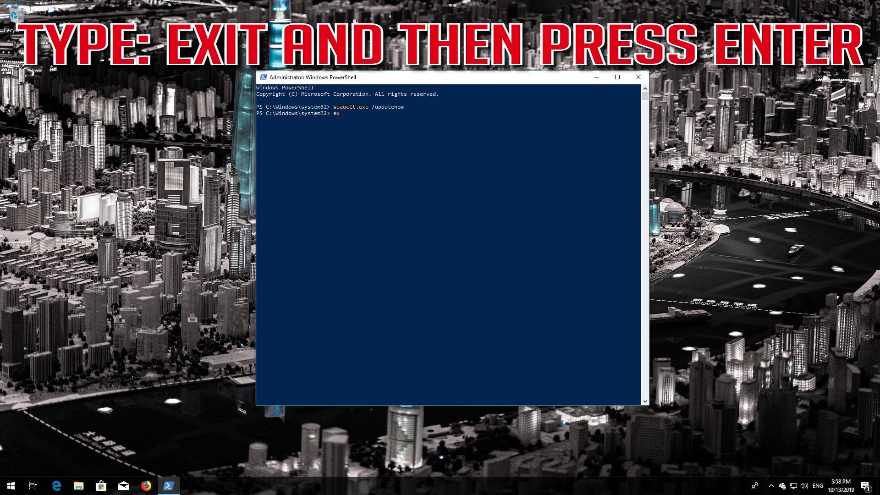
pyautogui.write('it')
pyautogui.press('Return')
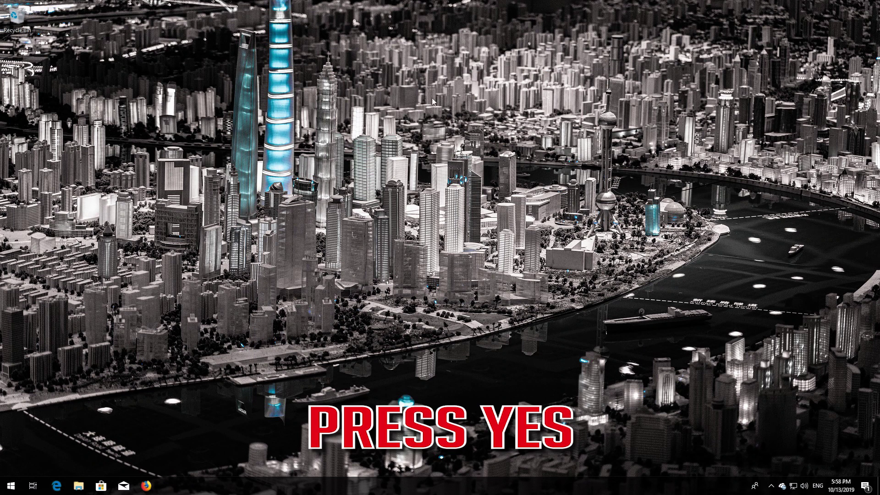
# Step: Restart the computer from Start
pyautogui.click(11, 485)
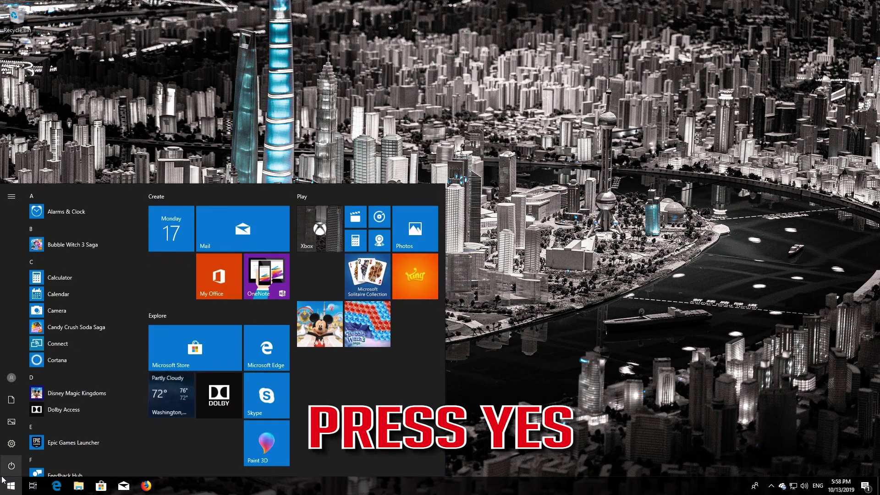
pyautogui.click(12, 465)
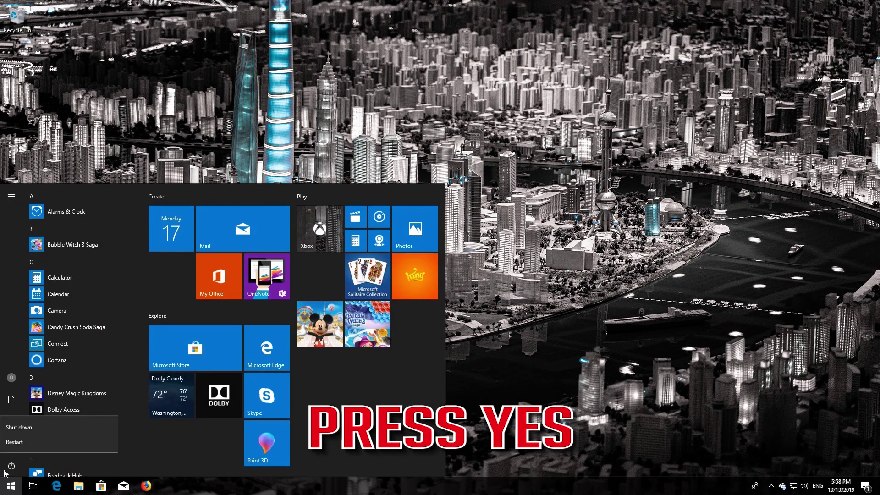
pyautogui.click(26, 441)
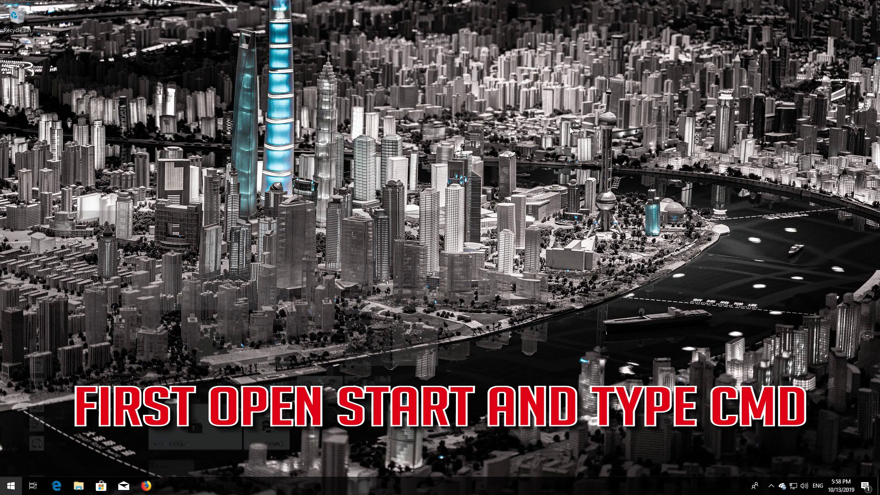
# Step: Search Start for cmd, run Command Prompt as administrator, and move its window toward the middle of the desktop
pyautogui.press('super')
pyautogui.write('cmd')
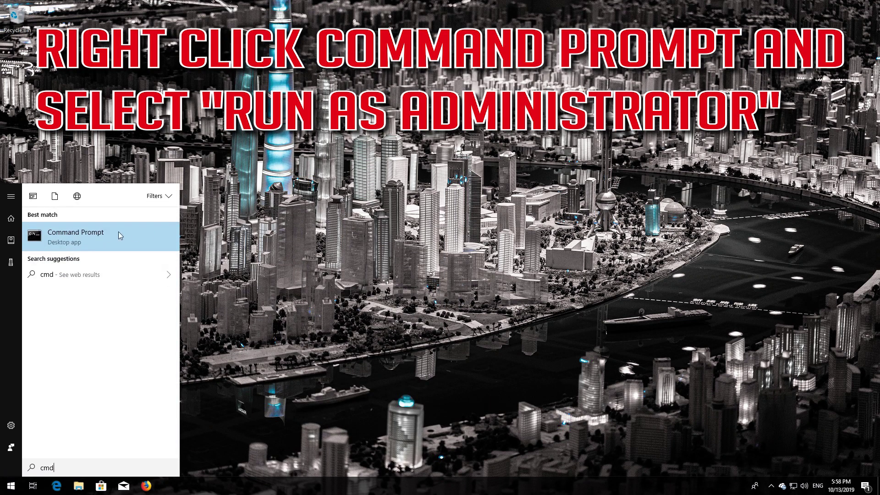
pyautogui.rightClick(117, 230)
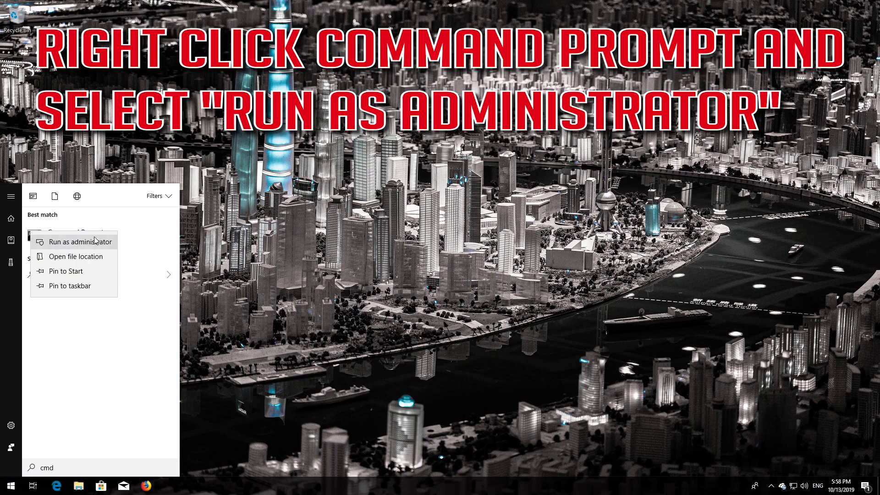
pyautogui.click(63, 245)
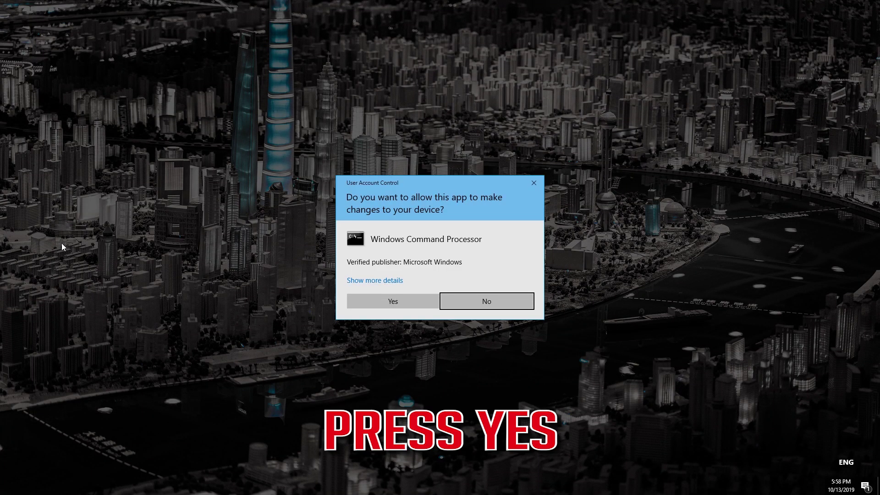
pyautogui.click(396, 301)
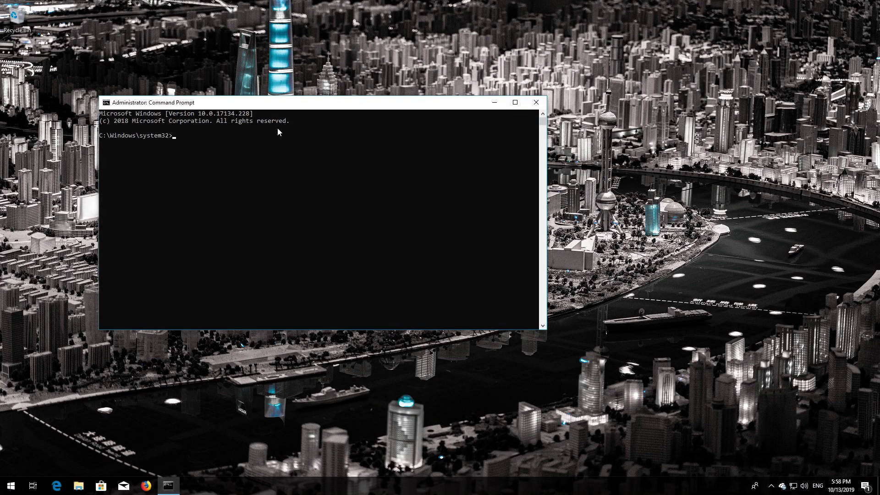
pyautogui.moveTo(274, 106); pyautogui.dragTo(397, 139)
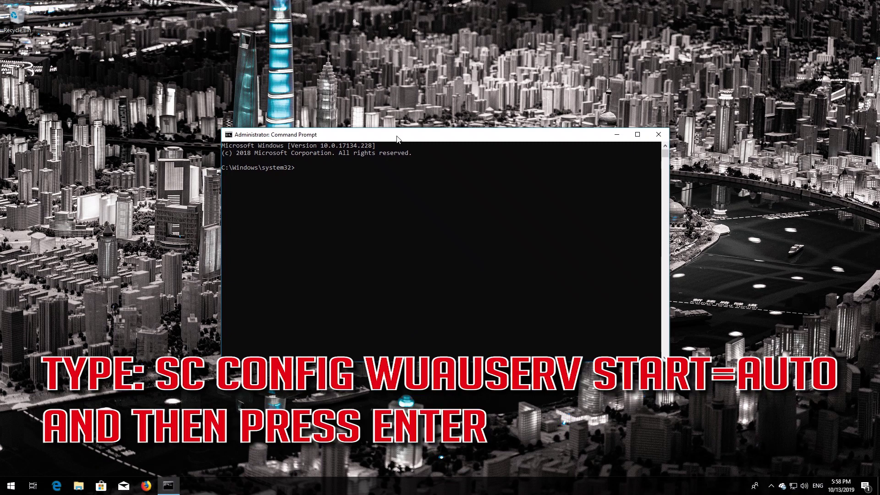
# Step: Set the Windows Update and BITS services to automatic startup with SC config wuauserv start=auto and SC config bits start=auto
pyautogui.write('SC config wuauserv start=')
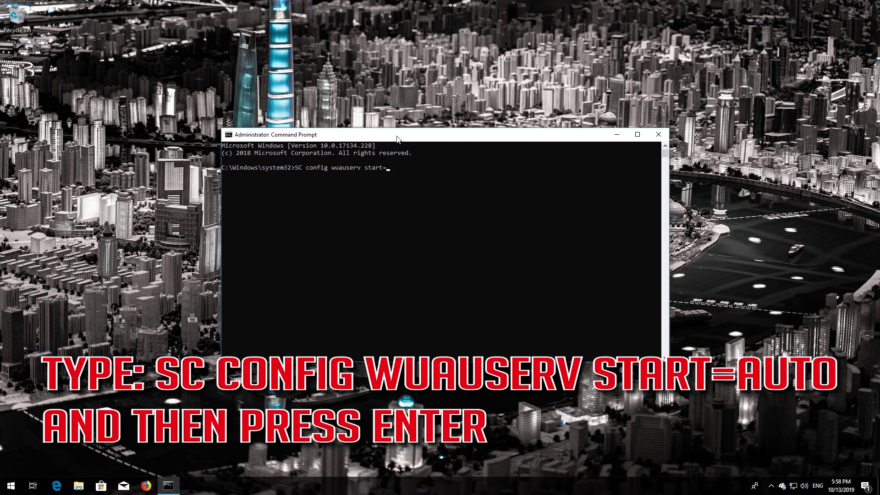
pyautogui.write('auto')
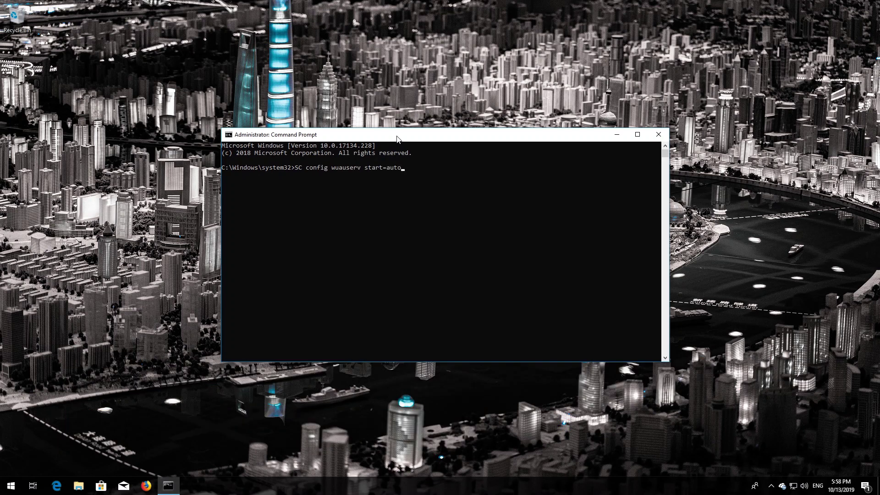
pyautogui.press('Return')
pyautogui.write('SC')
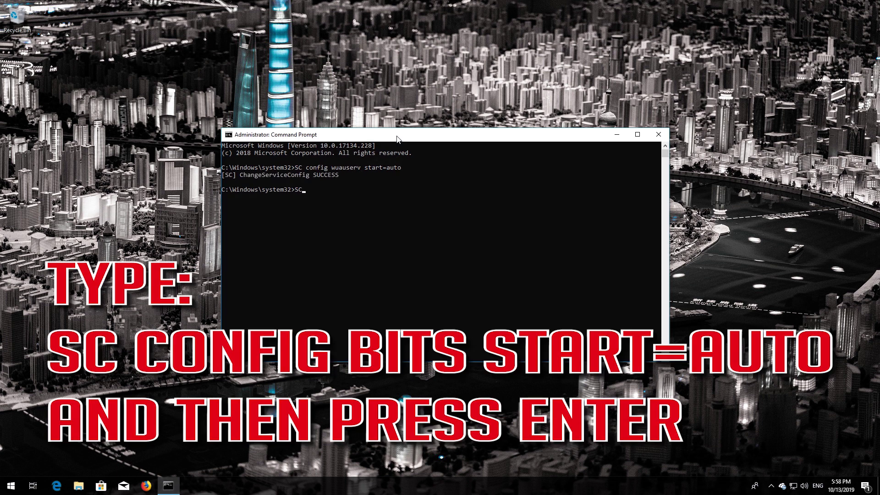
pyautogui.write(' config bits start=auto')
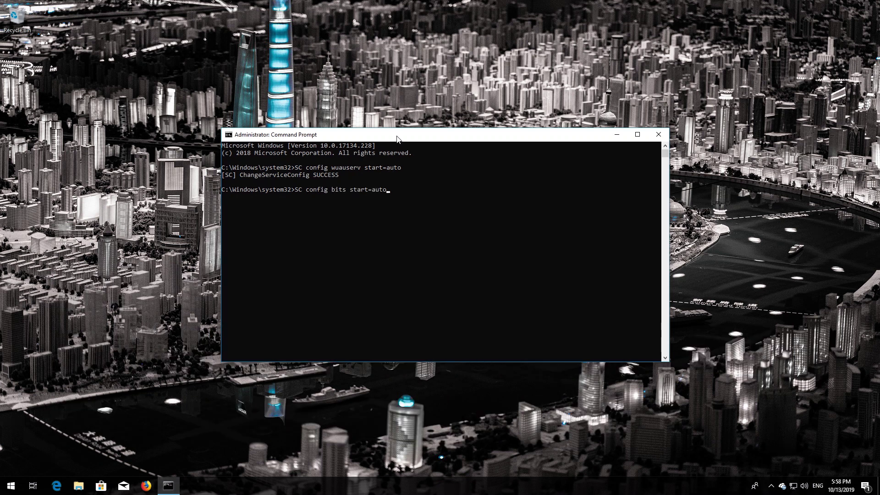
pyautogui.press('Return')
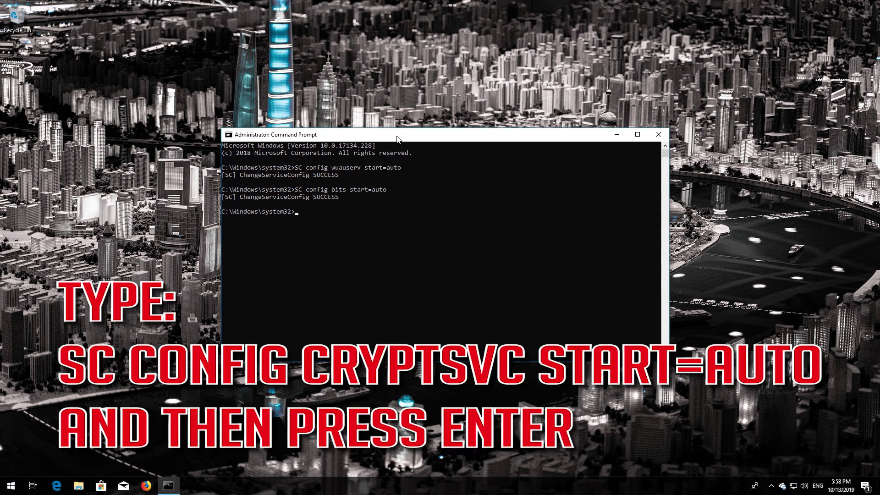
# Step: Run SC config cryptsvc start=auto and SC config trustedinstaller start=auto, and exit Command Prompt
pyautogui.write('SC config cryptsvc start=auto')
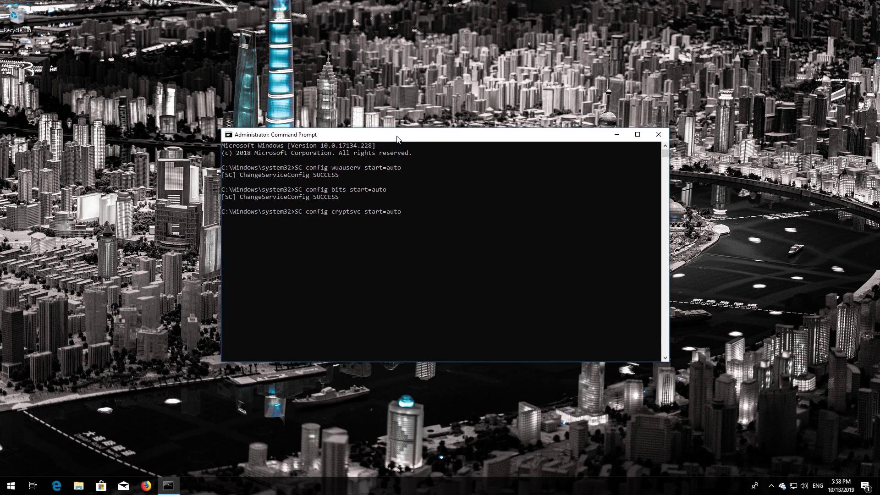
pyautogui.press('Return')
pyautogui.write('SC')
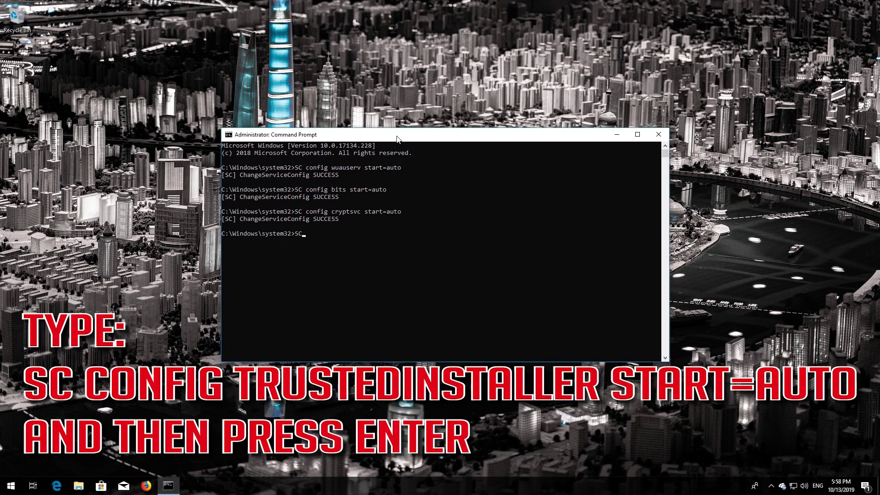
pyautogui.write(' config trustedinstaller start=auto')
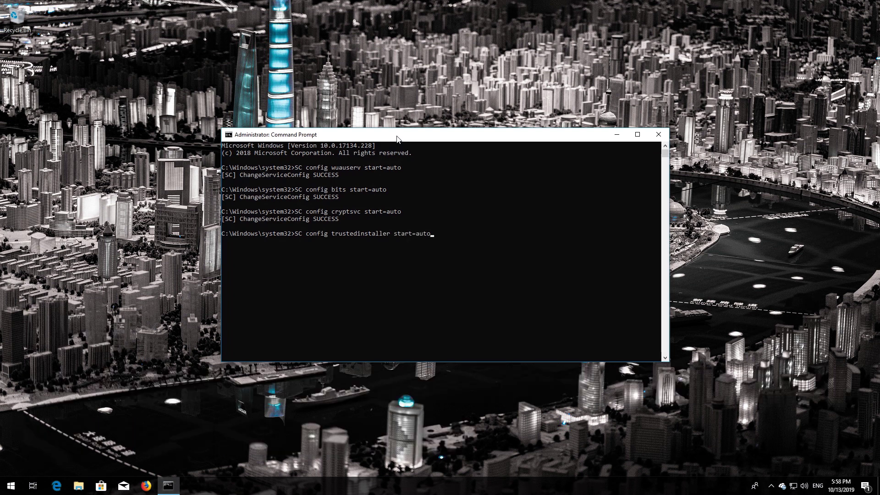
pyautogui.press('Return')
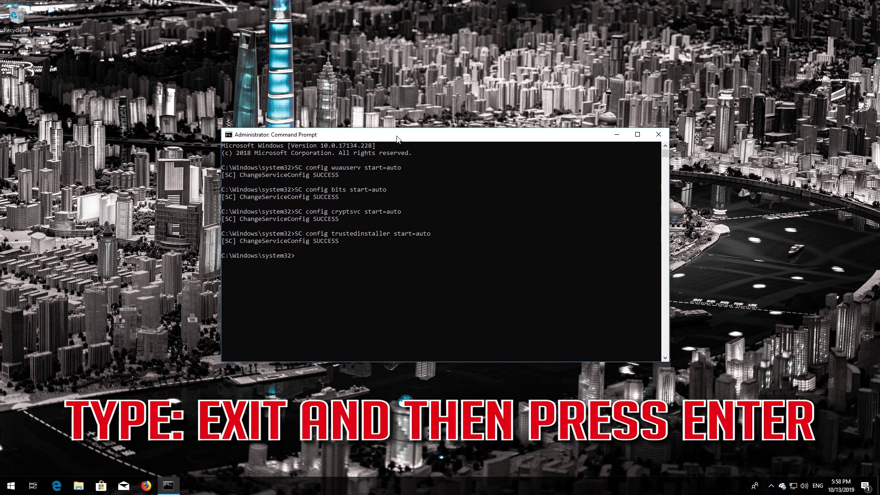
pyautogui.write('exit')
pyautogui.press('Return')
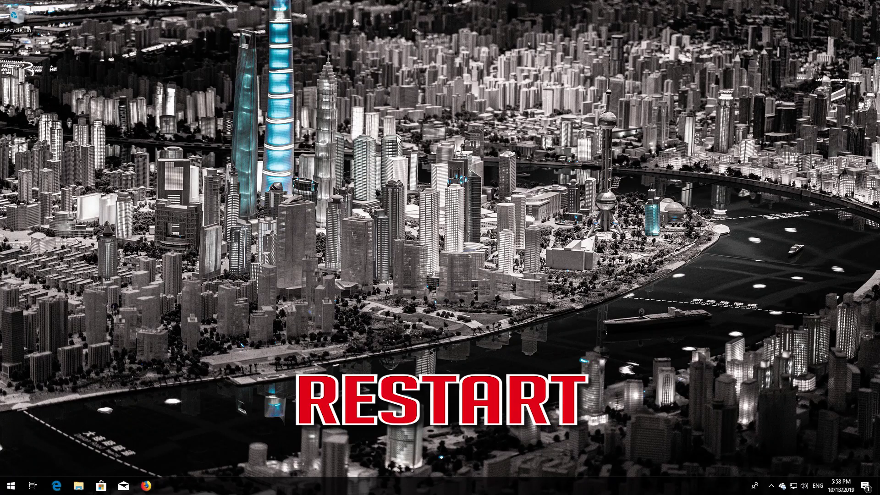
# Step: Restart the computer to apply the service startup changes
pyautogui.press('super')
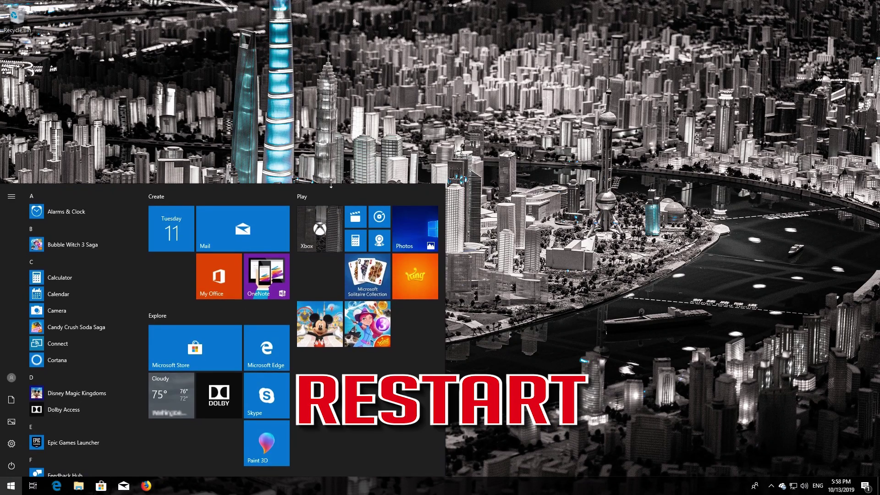
pyautogui.click(4, 469)
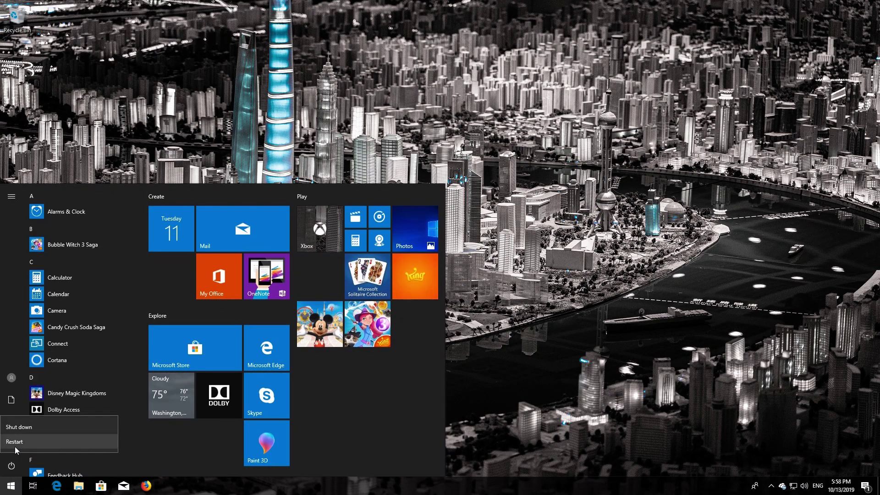
pyautogui.click(15, 446)
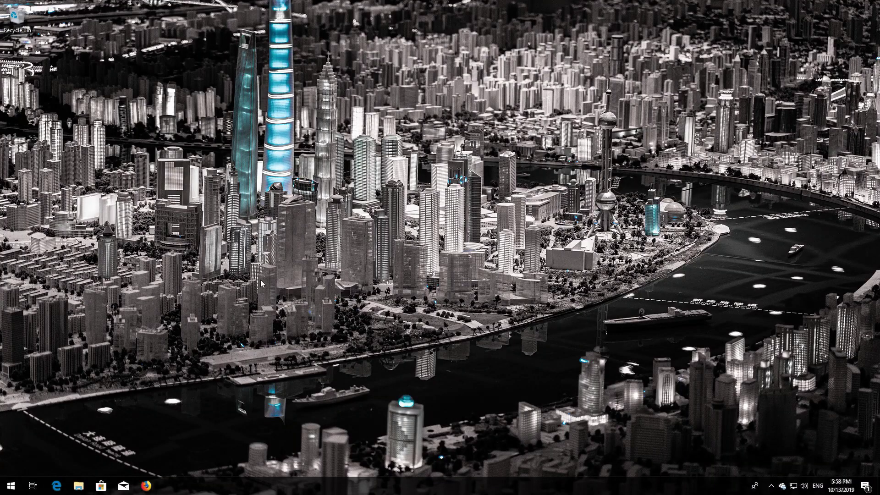
# Step: Search Start for recovery options, open the Recovery settings, and restart the PC into Advanced startup
pyautogui.press('super')
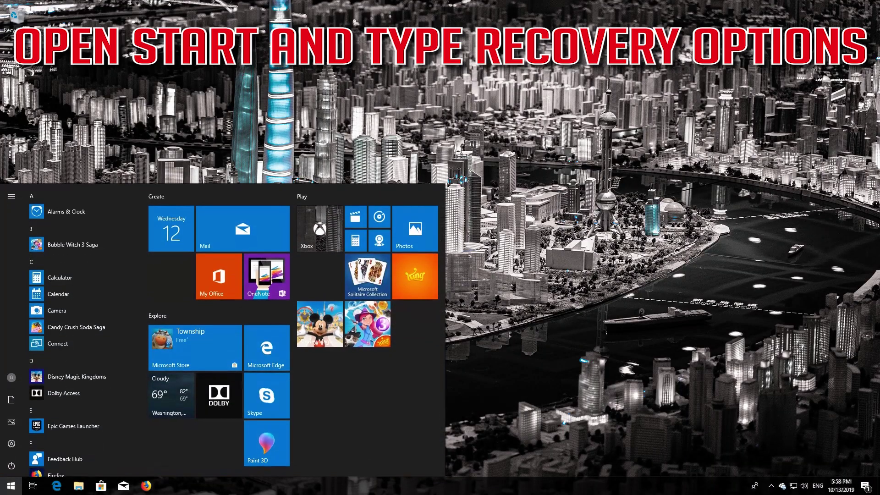
pyautogui.write('recover')
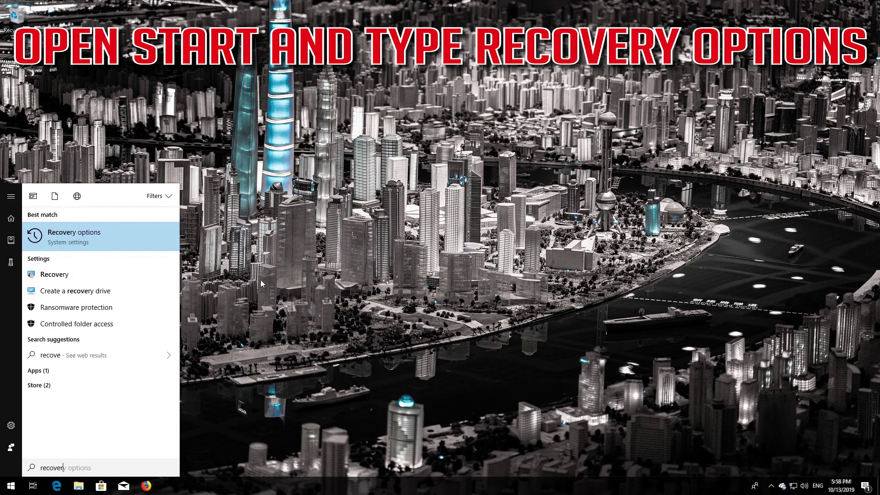
pyautogui.write('y options')
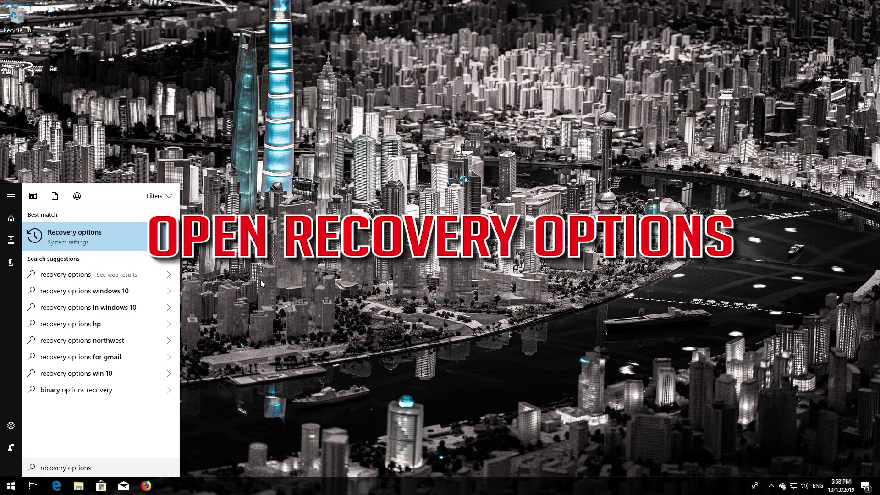
pyautogui.click(87, 240)
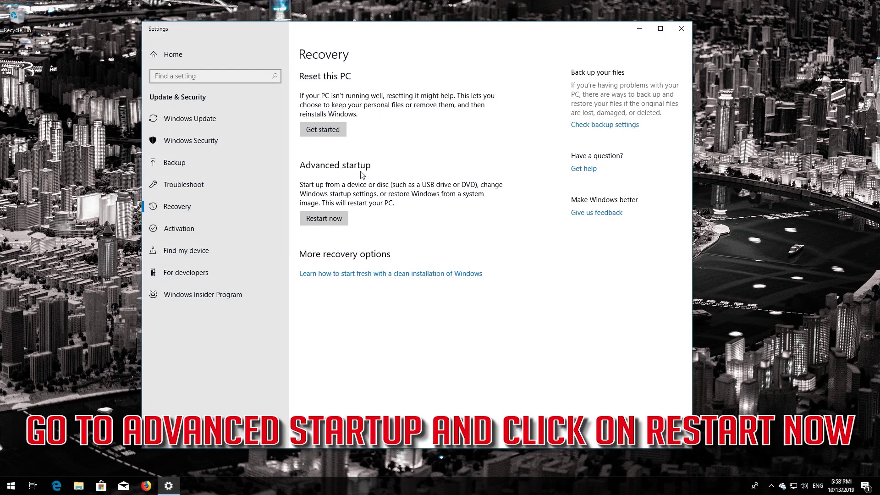
pyautogui.click(332, 216)
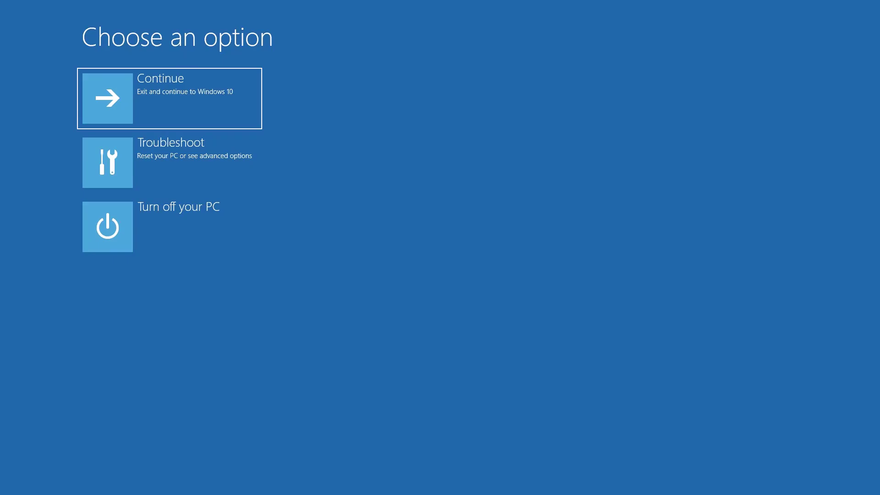
# Step: Reach Startup Settings through the advanced troubleshooting options, restart, and choose Enable Safe Mode
pyautogui.click(174, 167)
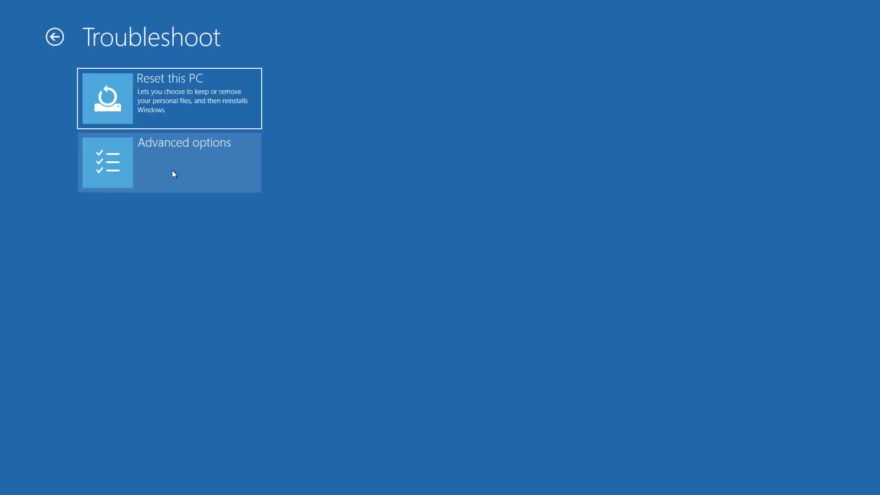
pyautogui.click(176, 171)
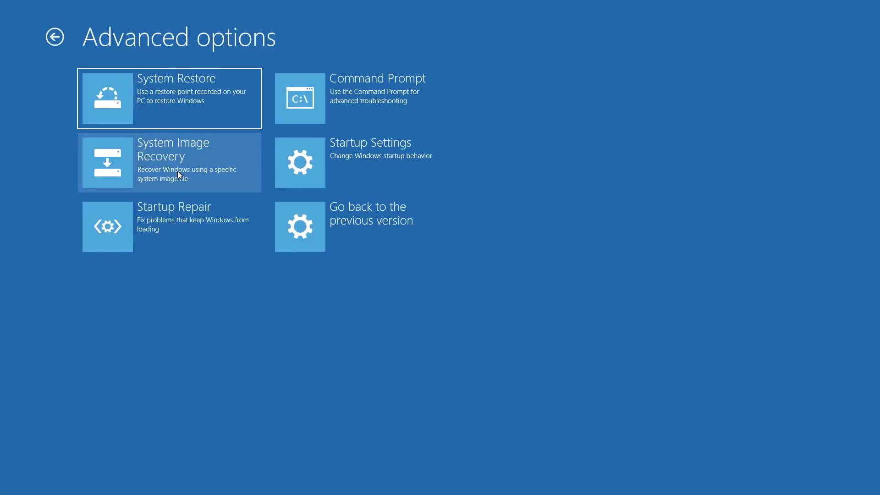
pyautogui.click(363, 160)
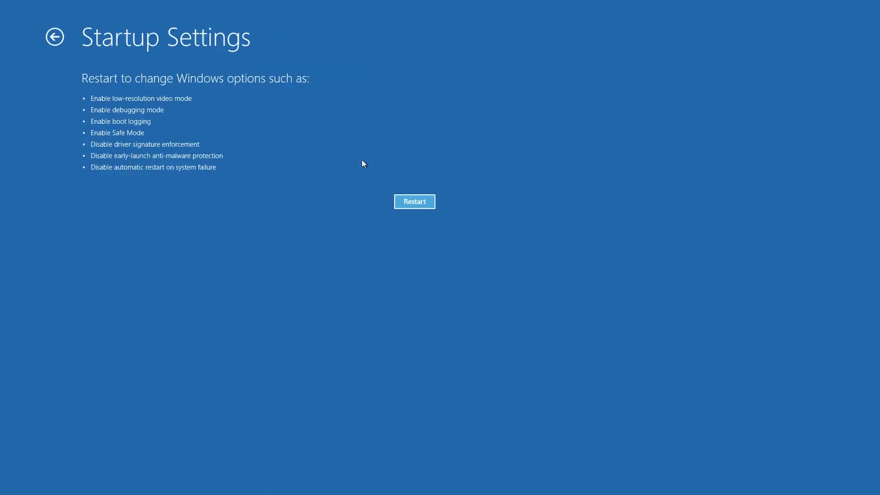
pyautogui.click(411, 204)
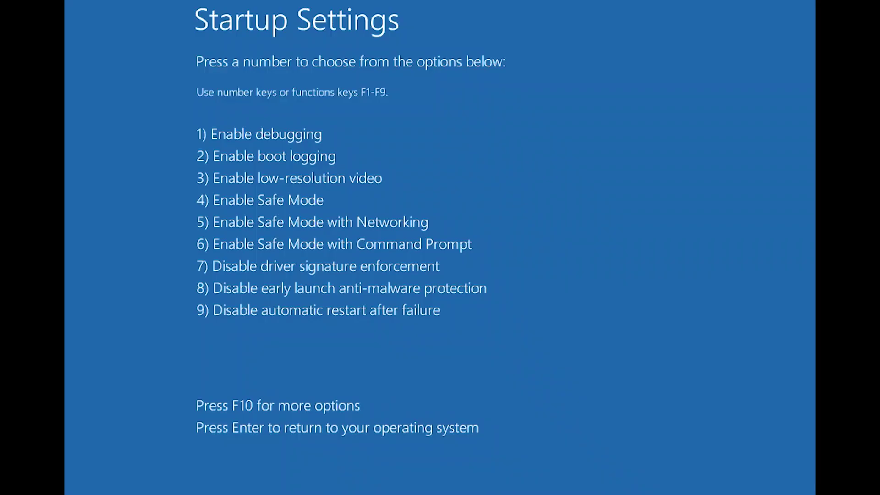
pyautogui.press('4')
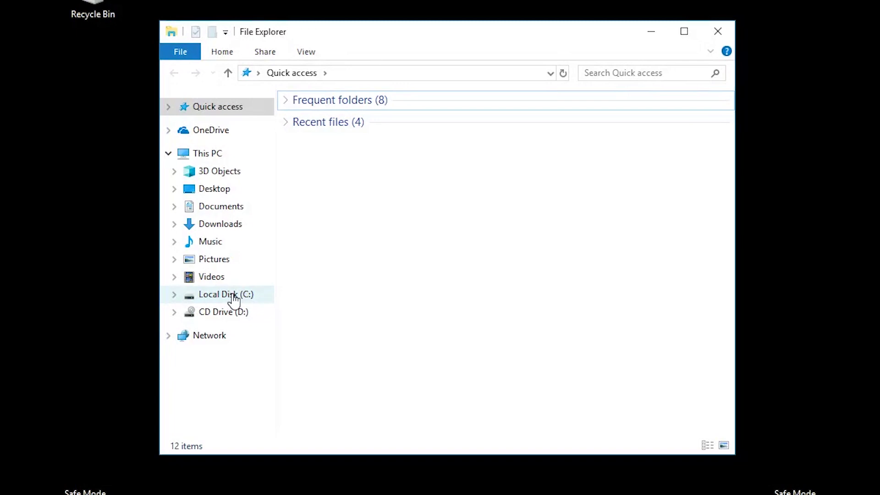
# Step: Open the C:\Windows\SoftwareDistribution folder and delete all the files and folders inside it
pyautogui.click(228, 295)
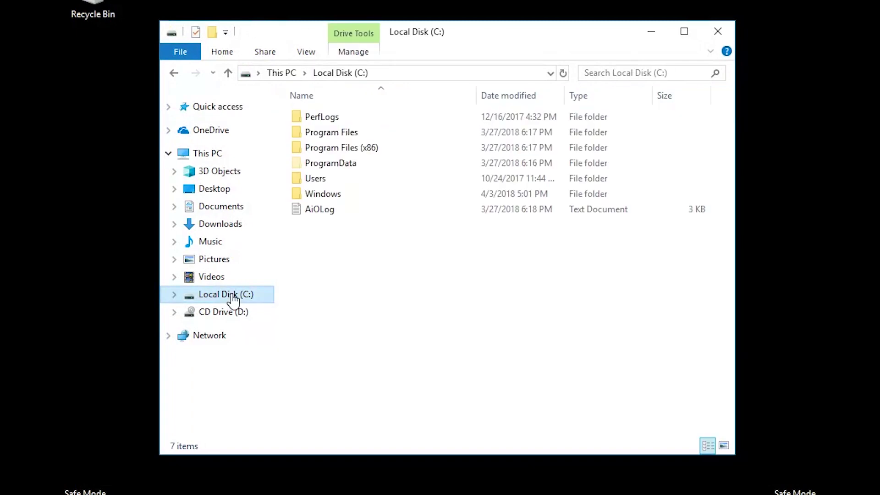
pyautogui.click(684, 32)
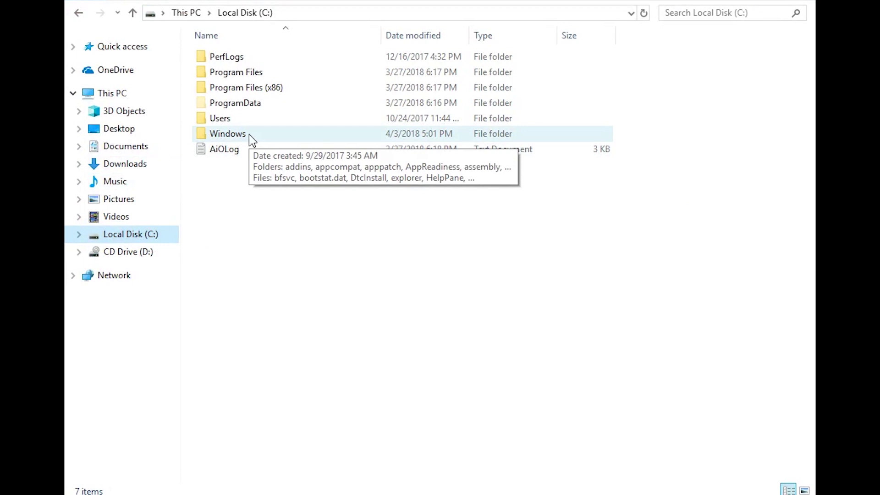
pyautogui.doubleClick(228, 134)
pyautogui.scroll(-10, 248, 137)
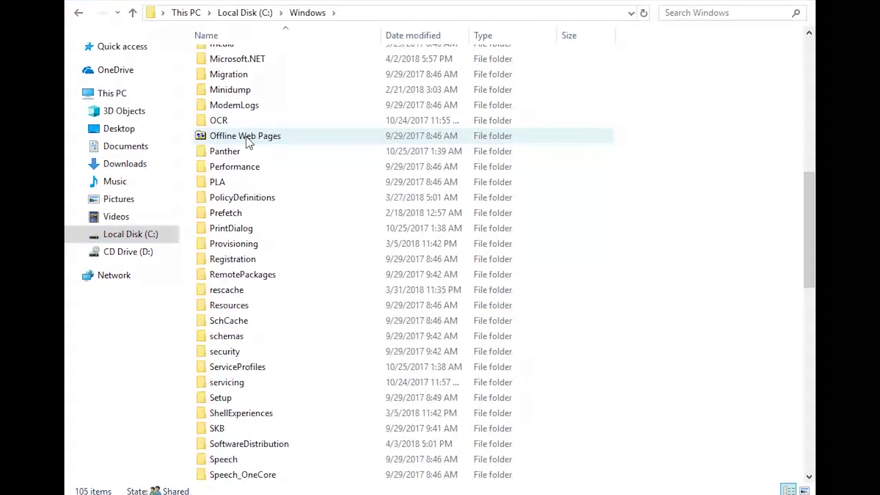
pyautogui.scroll(-8, 246, 138)
pyautogui.scroll(1, 246, 137)
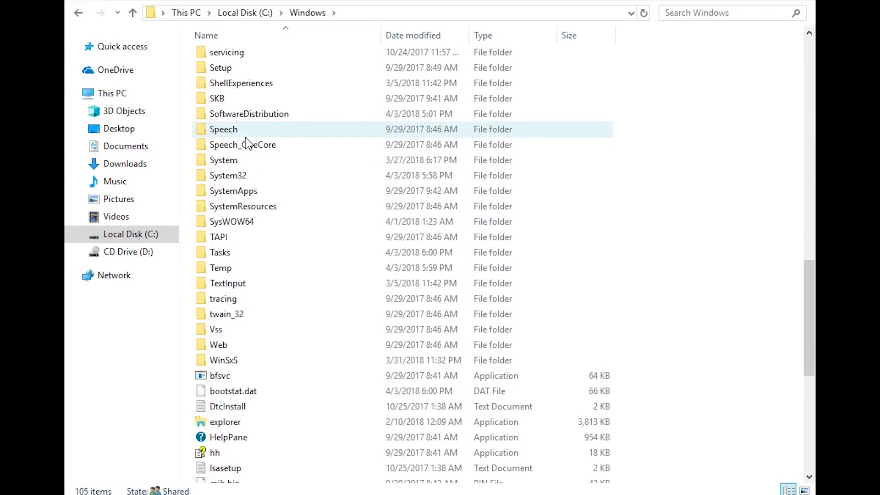
pyautogui.doubleClick(263, 116)
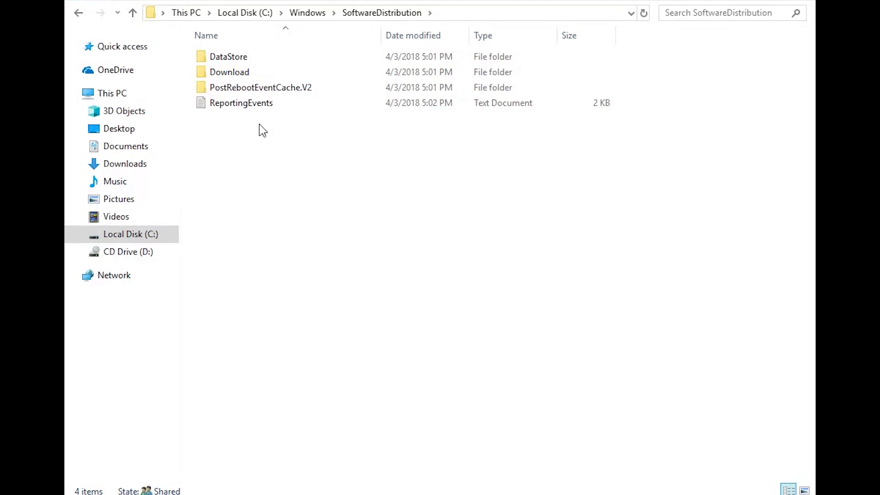
pyautogui.moveTo(260, 191); pyautogui.dragTo(237, 56)
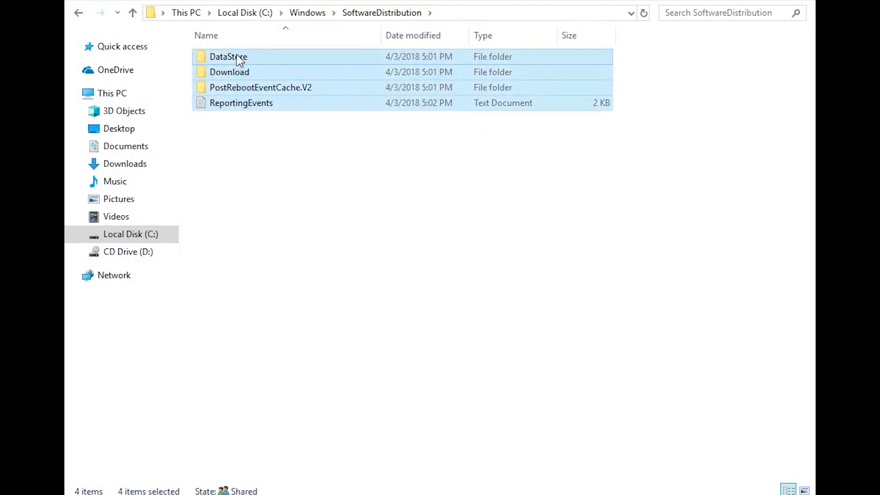
pyautogui.press('Delete')
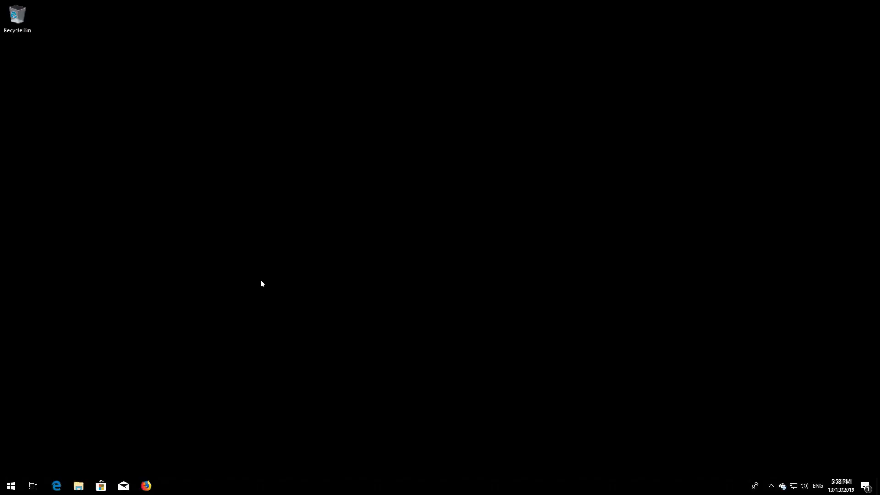
# Step: Search Start for recovery options, open them, and restart the PC into Advanced startup
pyautogui.press('super')
pyautogui.write('re')
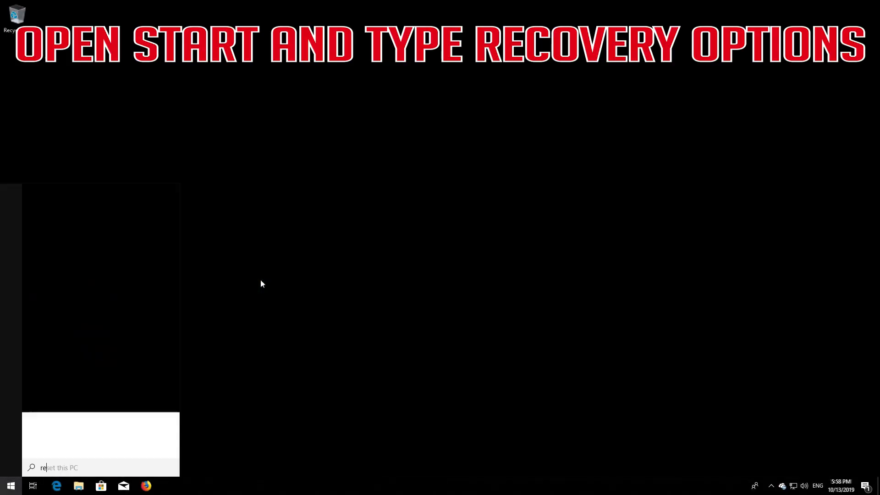
pyautogui.write('covery')
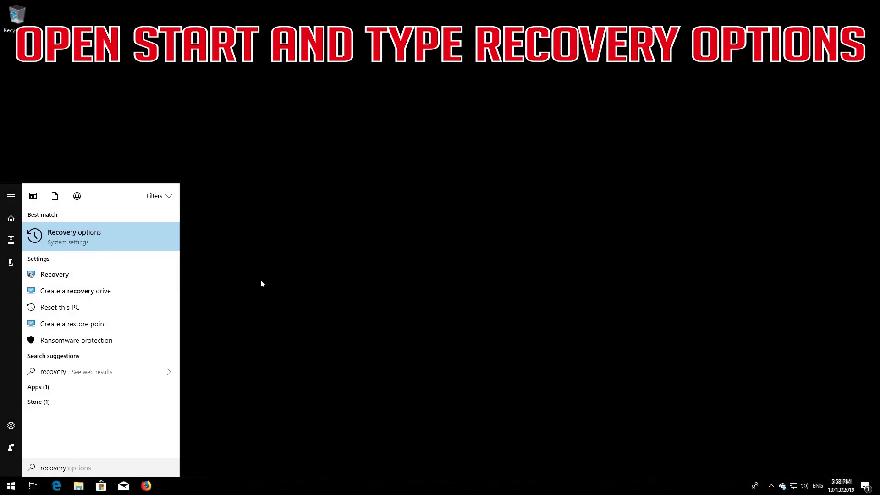
pyautogui.write(' options')
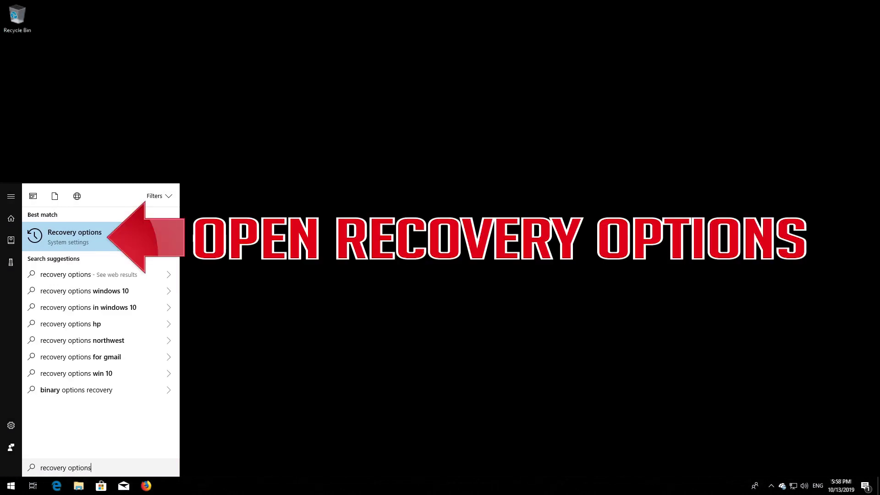
pyautogui.click(86, 238)
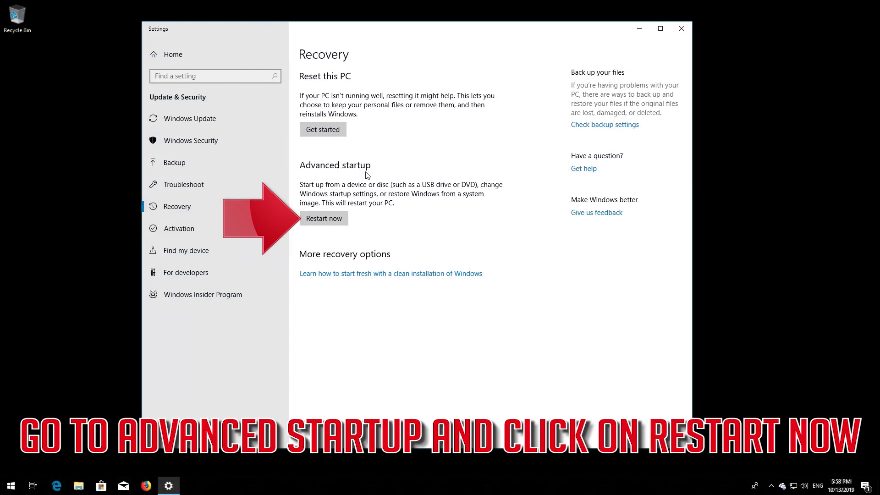
pyautogui.click(314, 219)
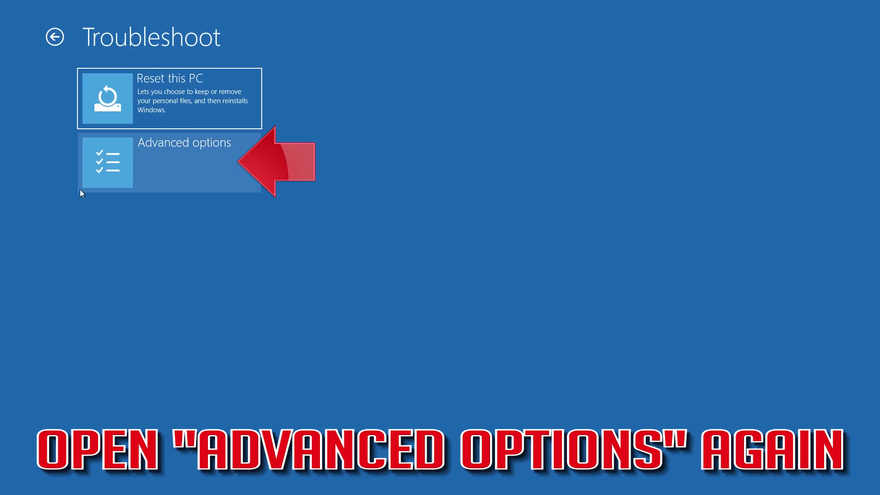
# Step: Launch System Restore from the advanced troubleshooting options, choosing the listed user account and the US keyboard layout
pyautogui.click(189, 163)
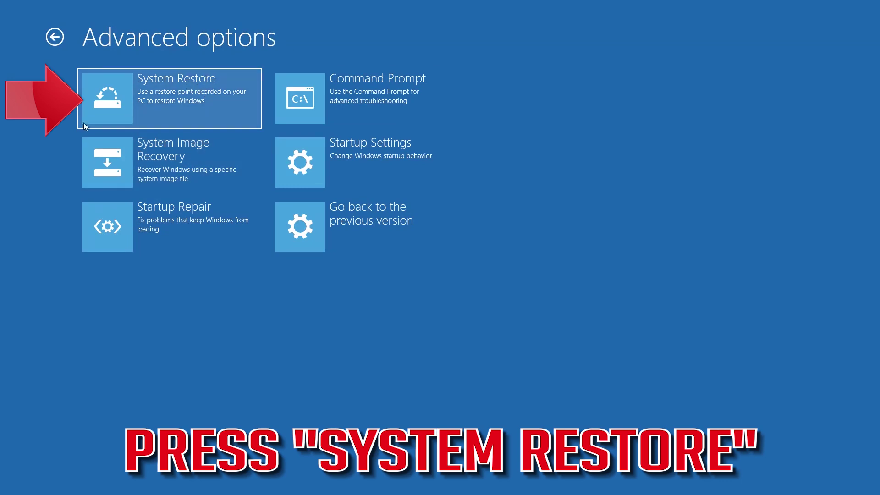
pyautogui.click(222, 93)
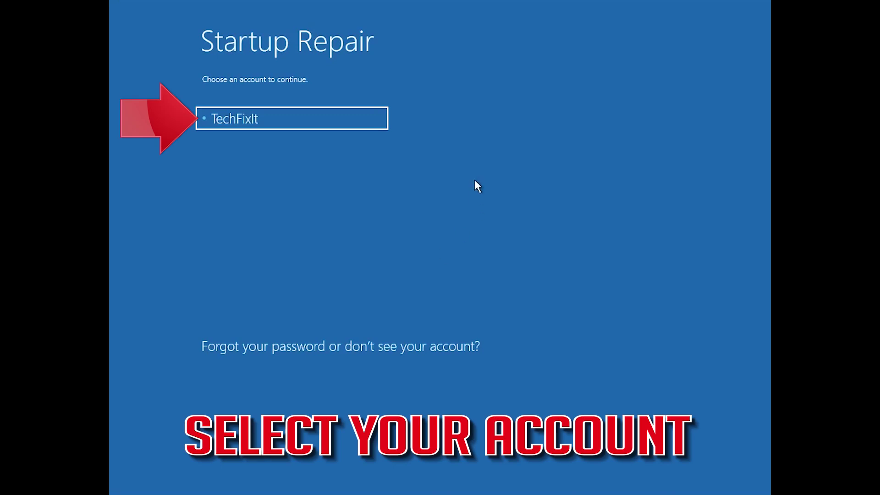
pyautogui.click(295, 119)
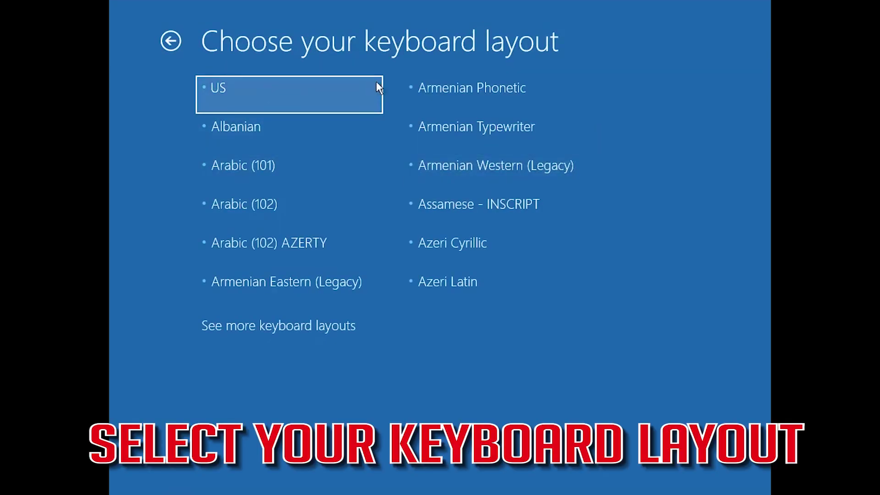
pyautogui.click(247, 104)
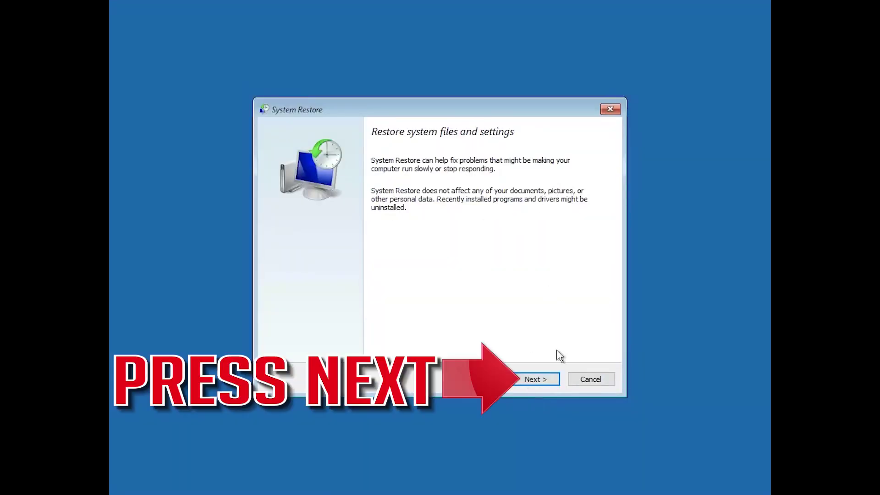
# Step: Restore the system to the manual restore point of 1/6/2018 11:06:47 PM, and restart the computer when the restore completes
pyautogui.click(535, 381)
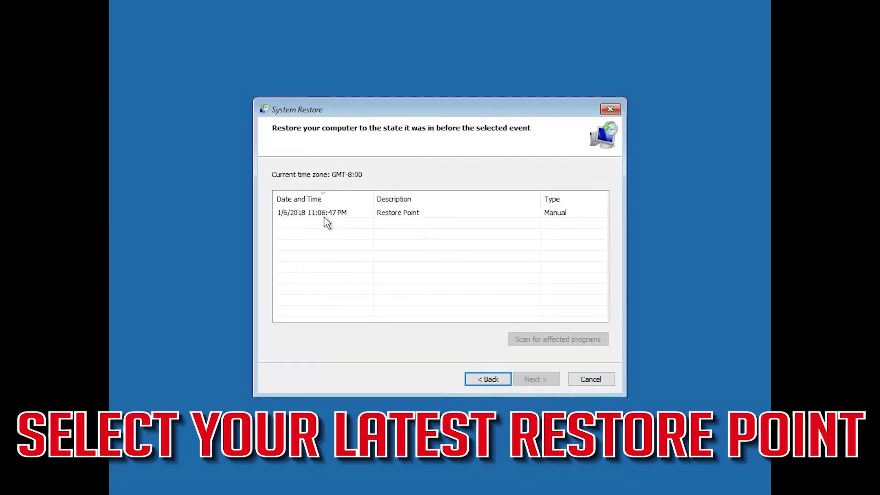
pyautogui.click(361, 217)
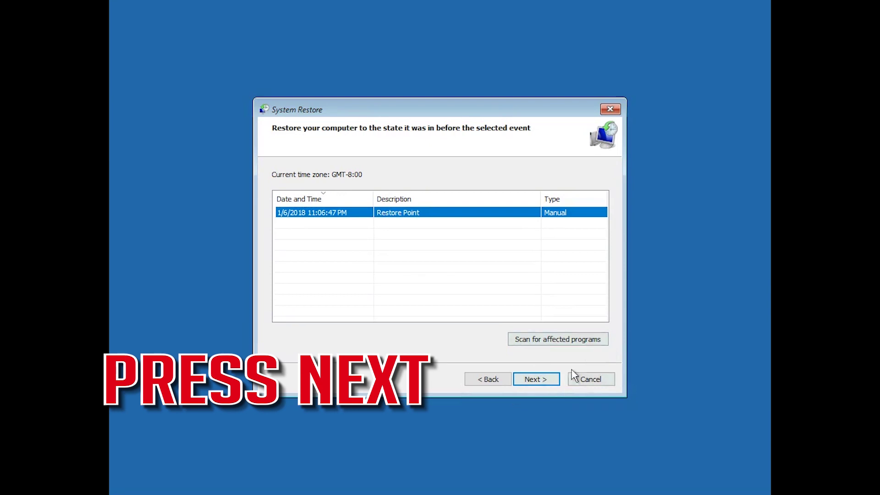
pyautogui.click(524, 385)
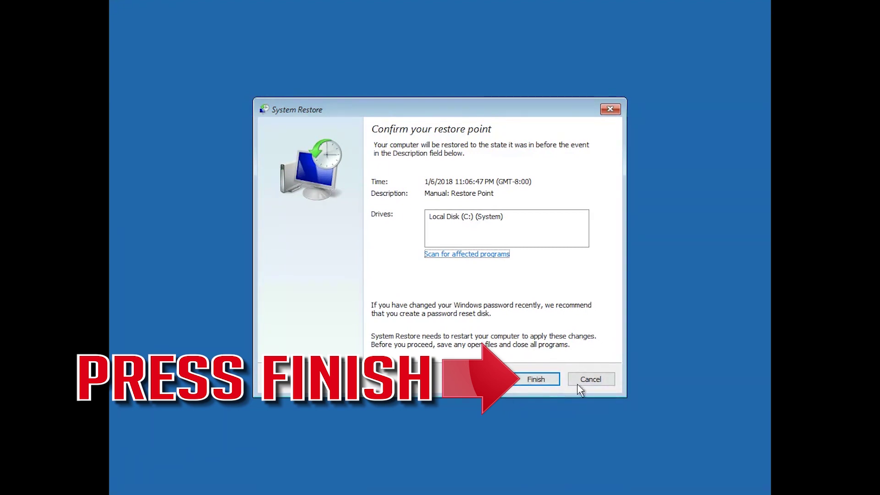
pyautogui.click(538, 381)
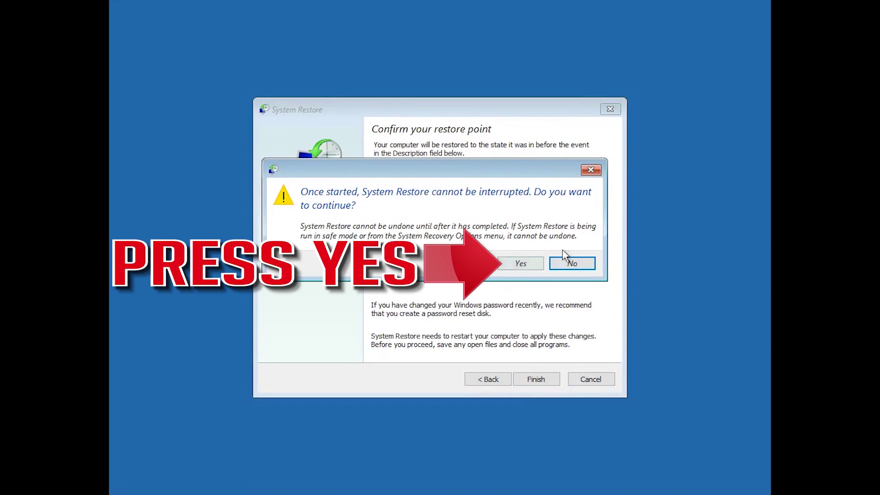
pyautogui.click(526, 268)
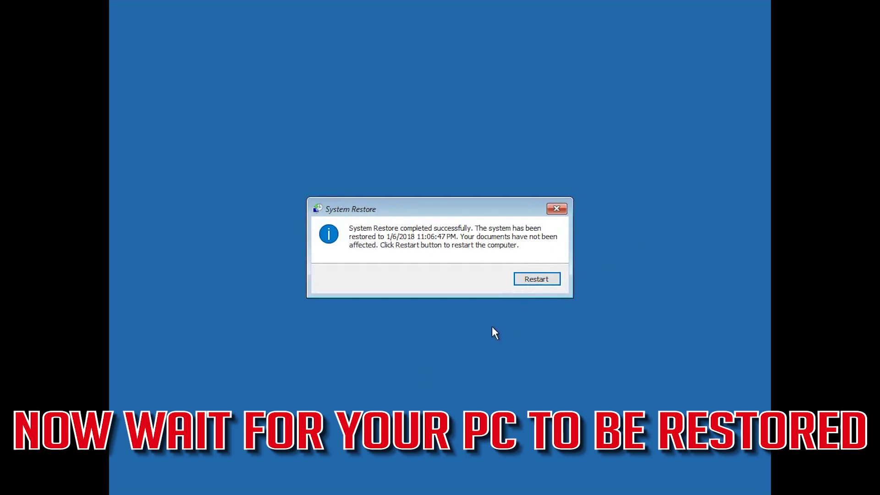
pyautogui.click(532, 279)
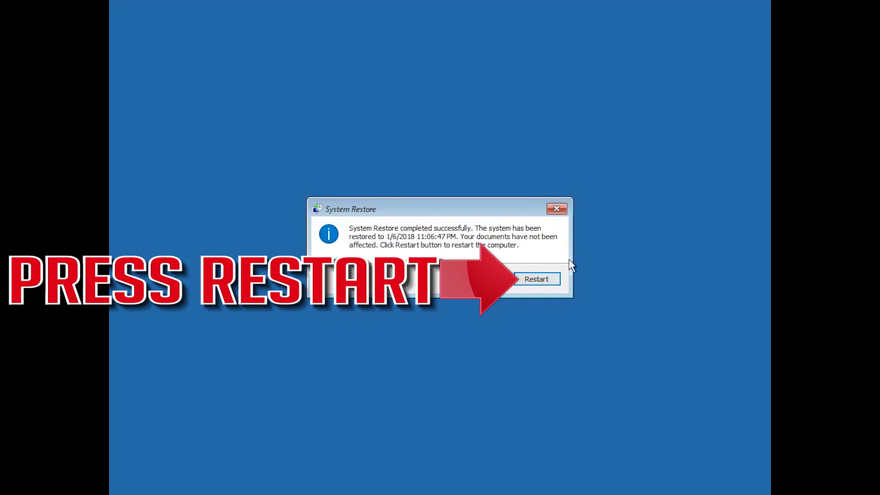
pyautogui.click(530, 279)
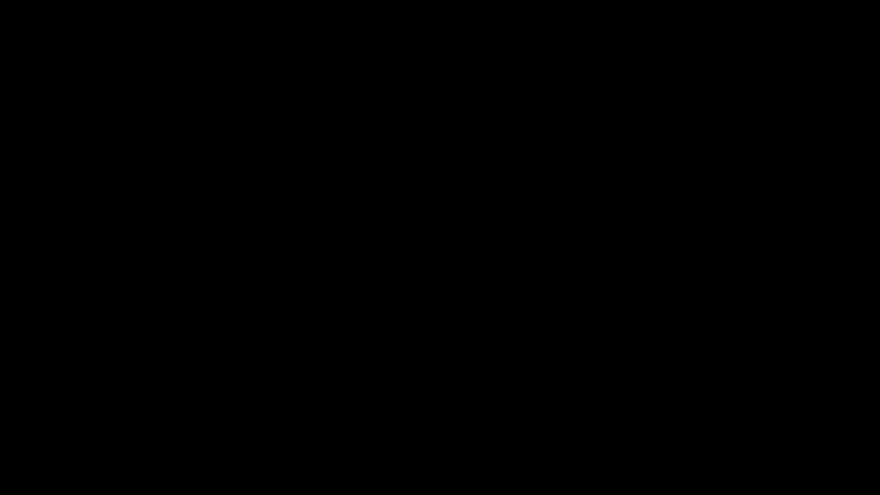